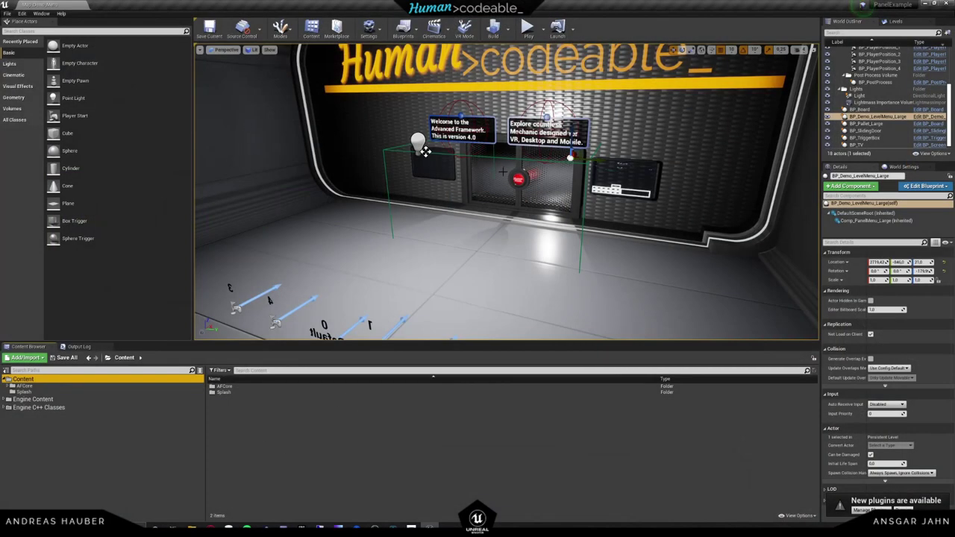
left_click(529, 29)
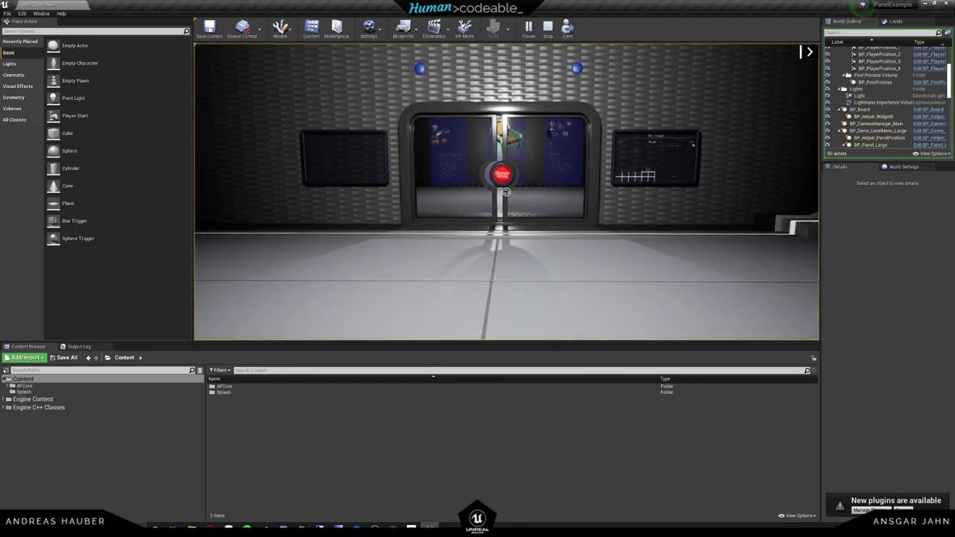
key("Escape")
right_click_drag(496, 245, 490, 238)
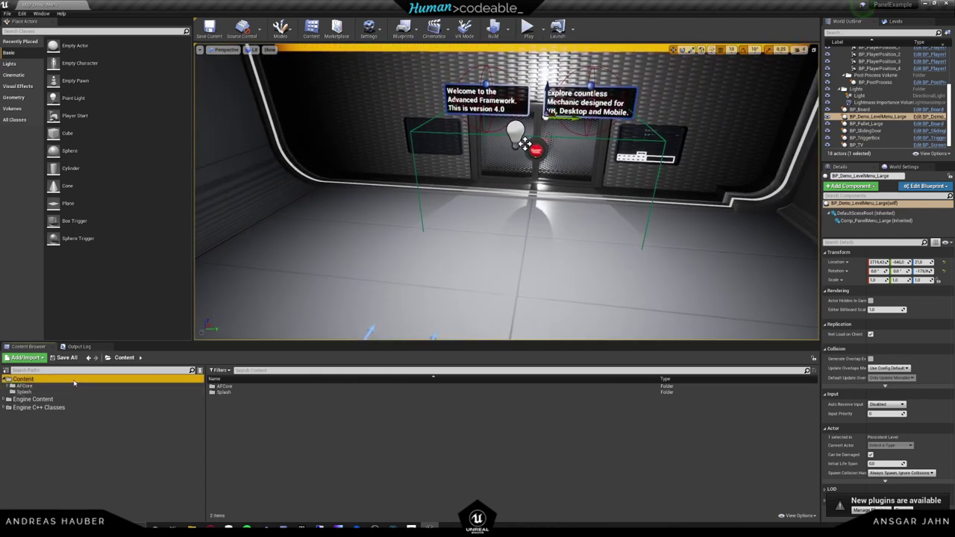
Create a new folder named Tutorial in the Content Browser
right_click(234, 433)
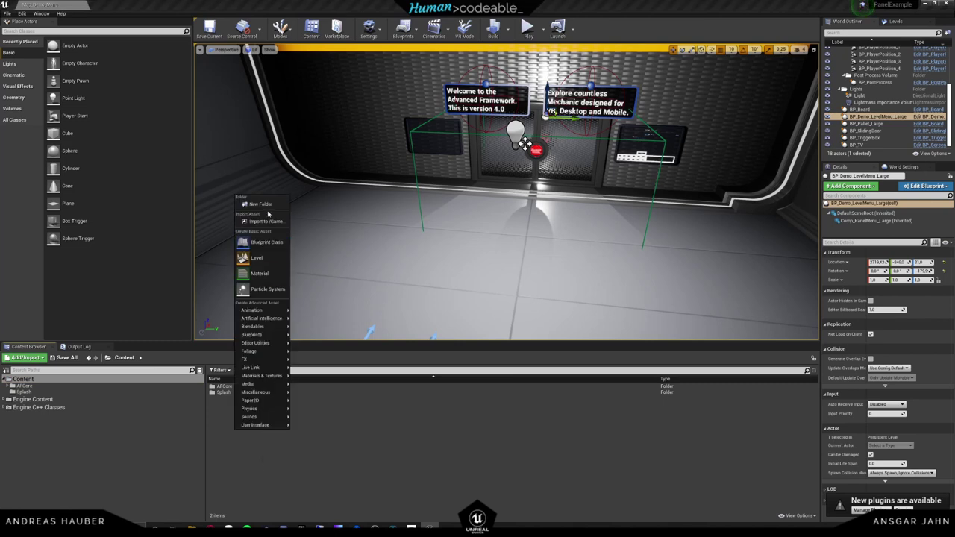
left_click(265, 204)
type("Tutorial")
key("Return")
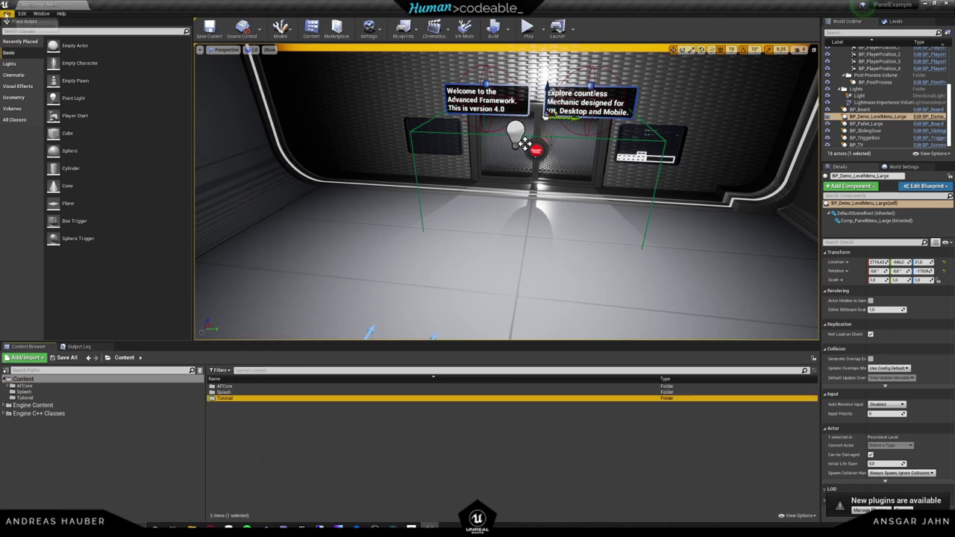
Start a new level from the Default template and select its Player Start
left_click(7, 13)
left_click(34, 34)
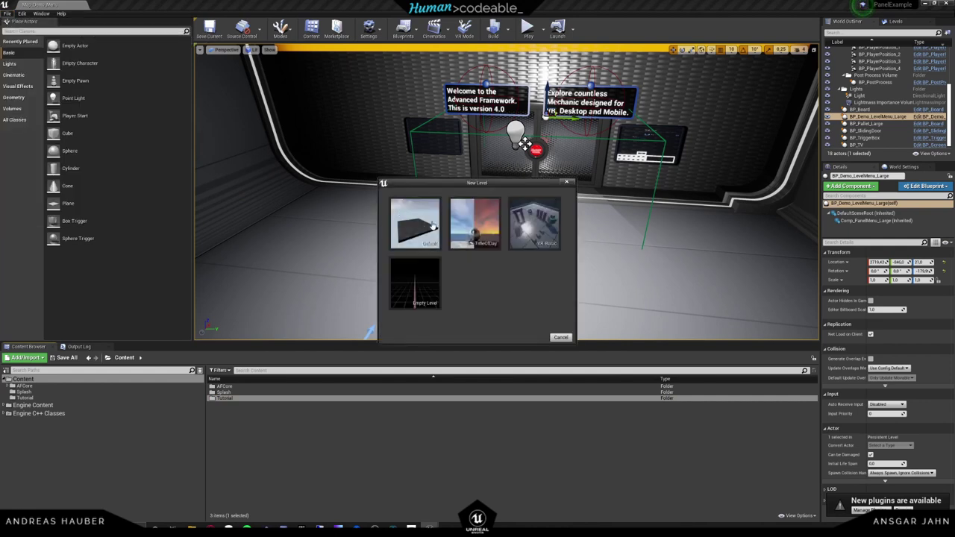
left_click(435, 223)
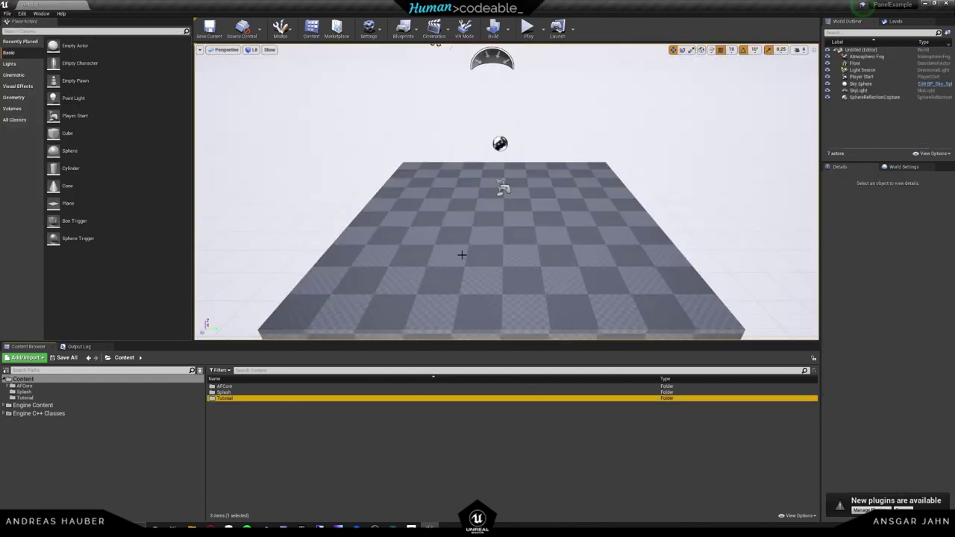
right_click_drag(461, 255, 511, 245)
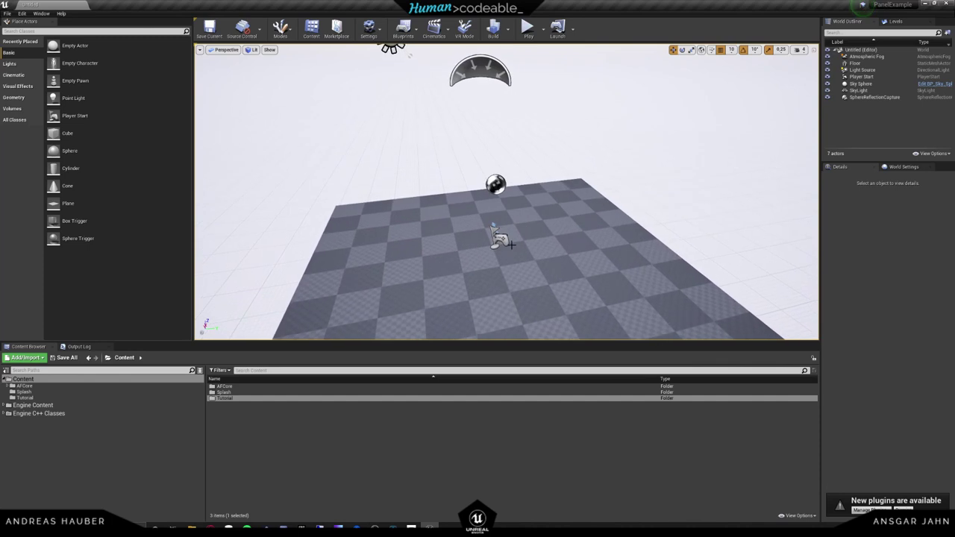
left_click(498, 237)
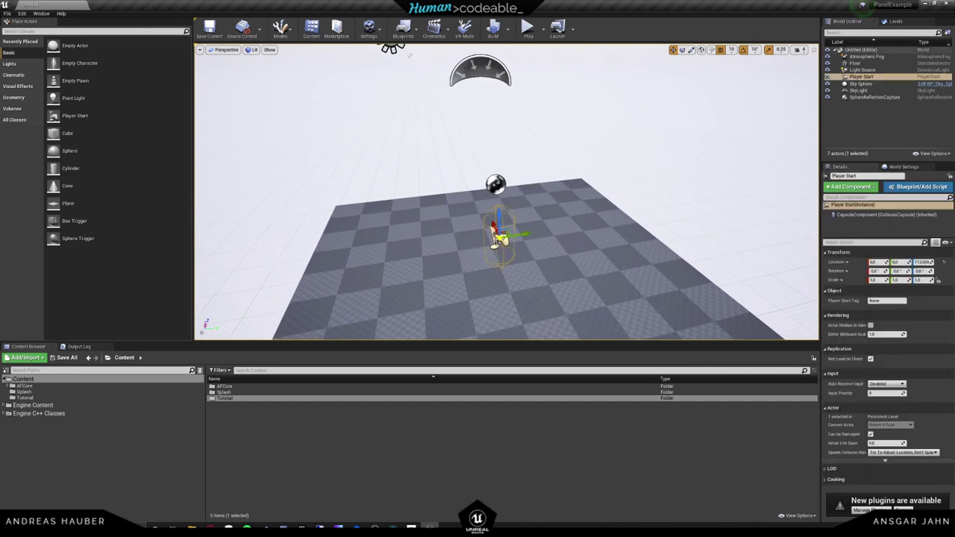
Replace the Player Start with a BP_PlayerPosition placed on the floor
key("Delete")
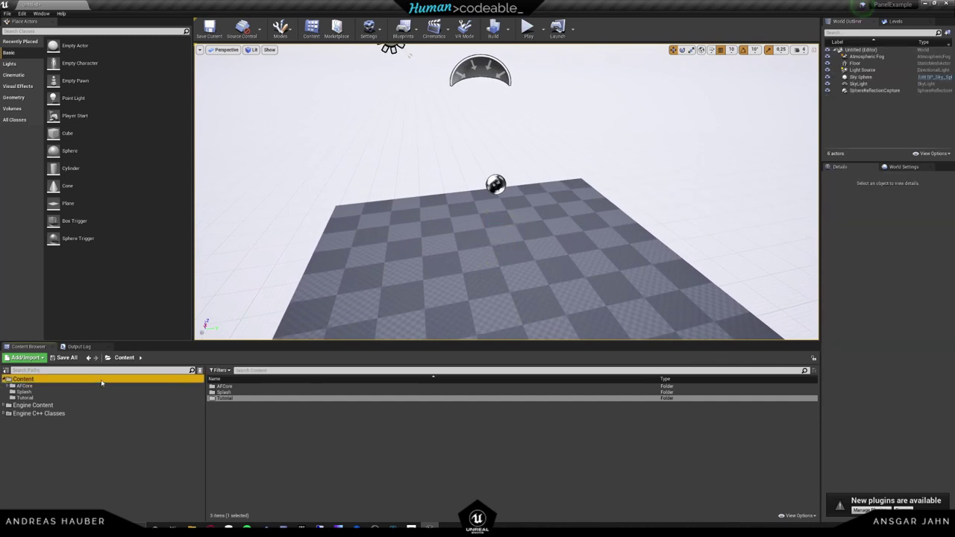
left_click(268, 372)
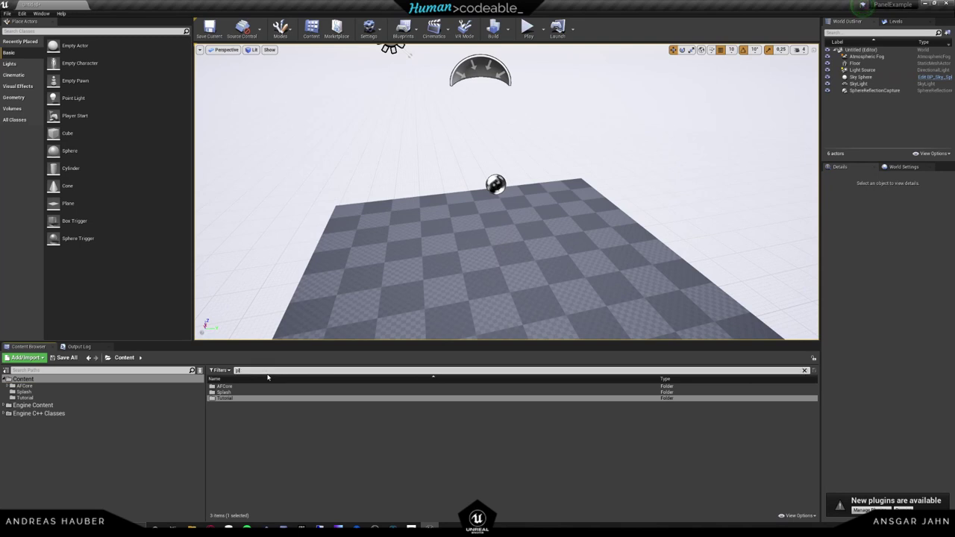
type("player")
left_click(272, 399)
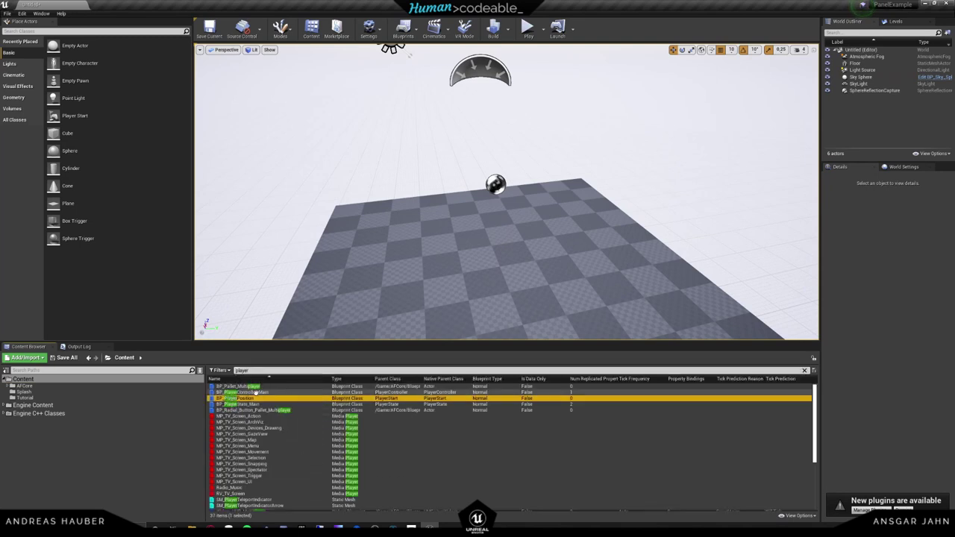
left_click_drag(271, 399, 484, 209)
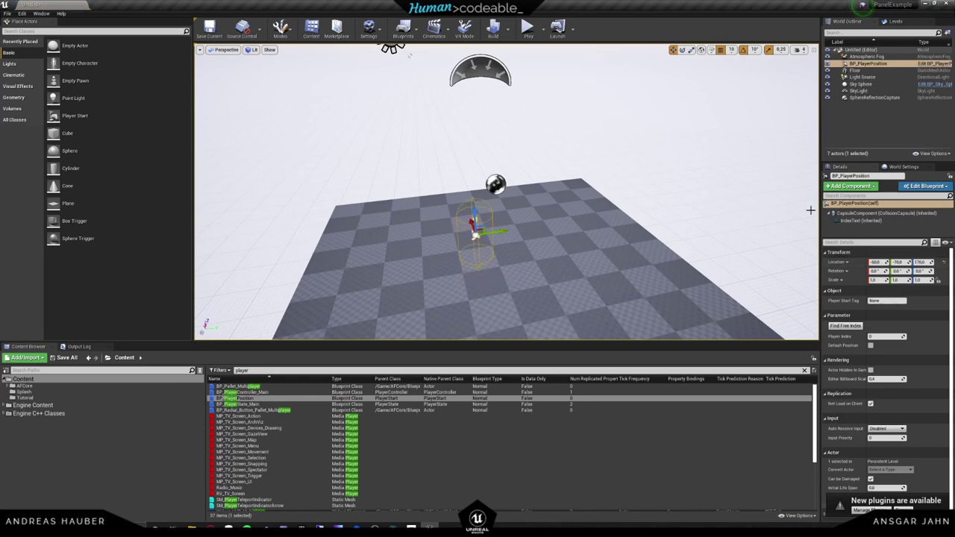
Add a BP_MapInfo actor with Level Key DA_Level_Demo_Menu, then save the level
left_click(258, 367)
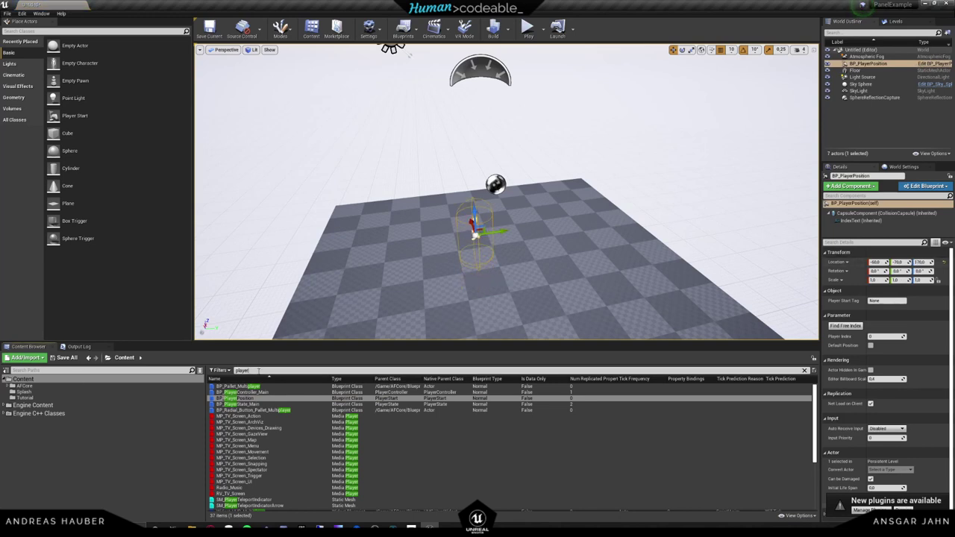
type("map")
left_click(213, 370)
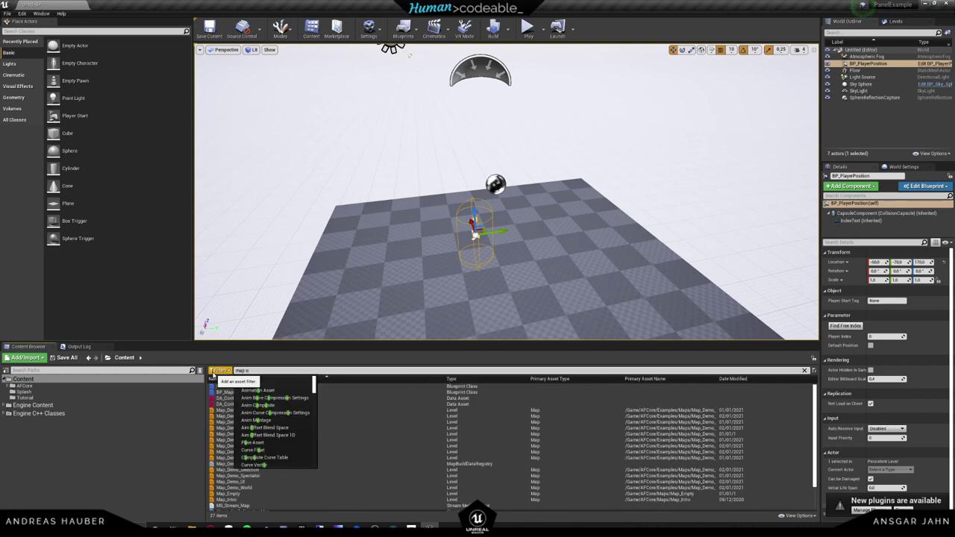
type("ap info")
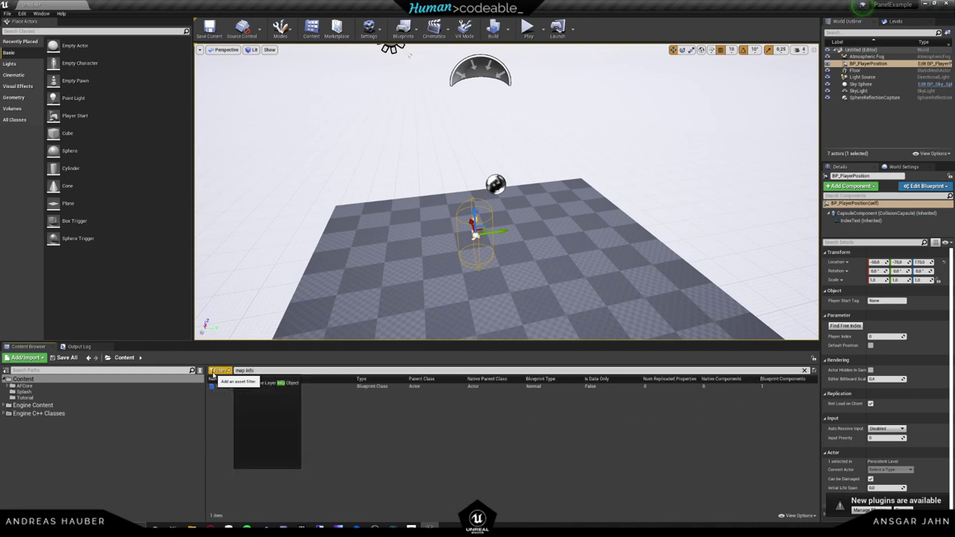
left_click_drag(227, 385, 572, 250)
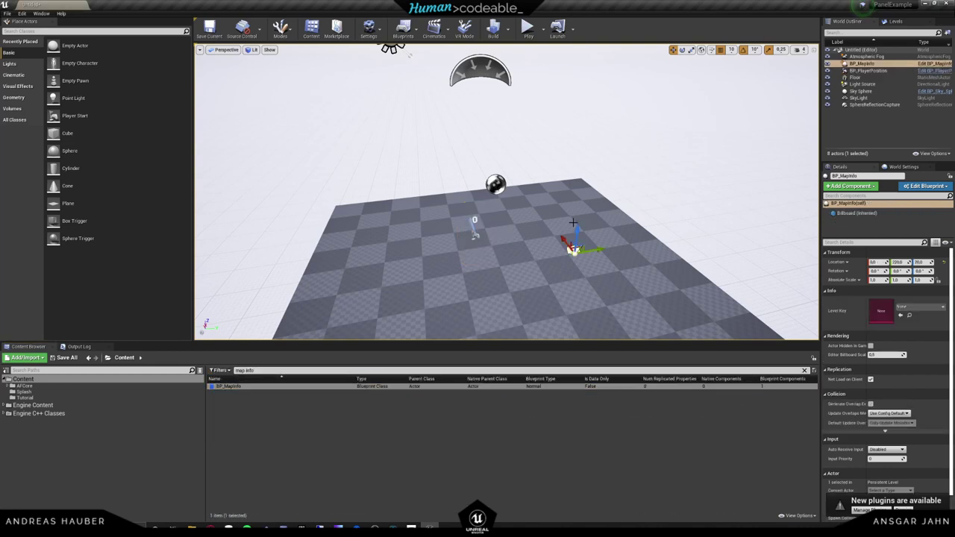
left_click(909, 306)
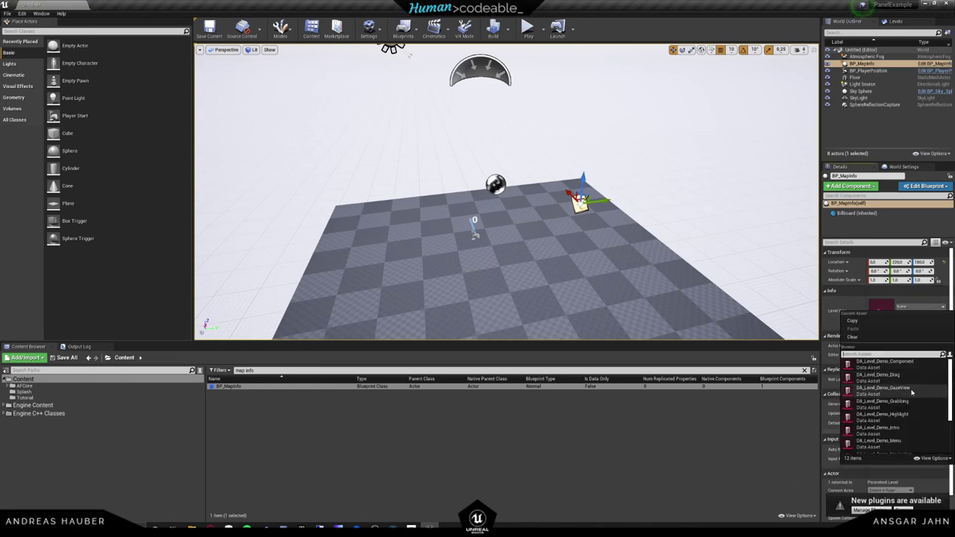
left_click(899, 427)
key("ctrl+s")
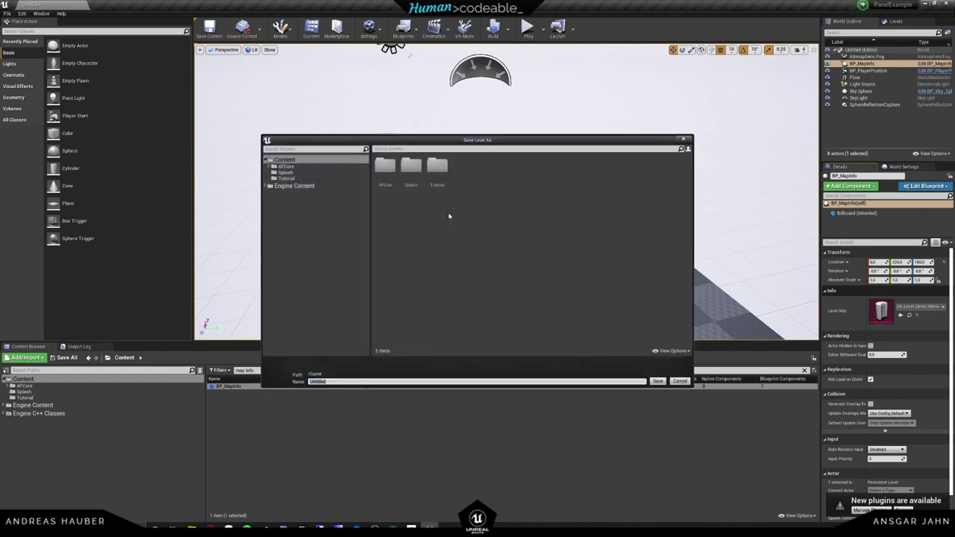
Save the level as Map_PanelTutorial in Tutorial, adding a Maps subfolder there
double_click(437, 167)
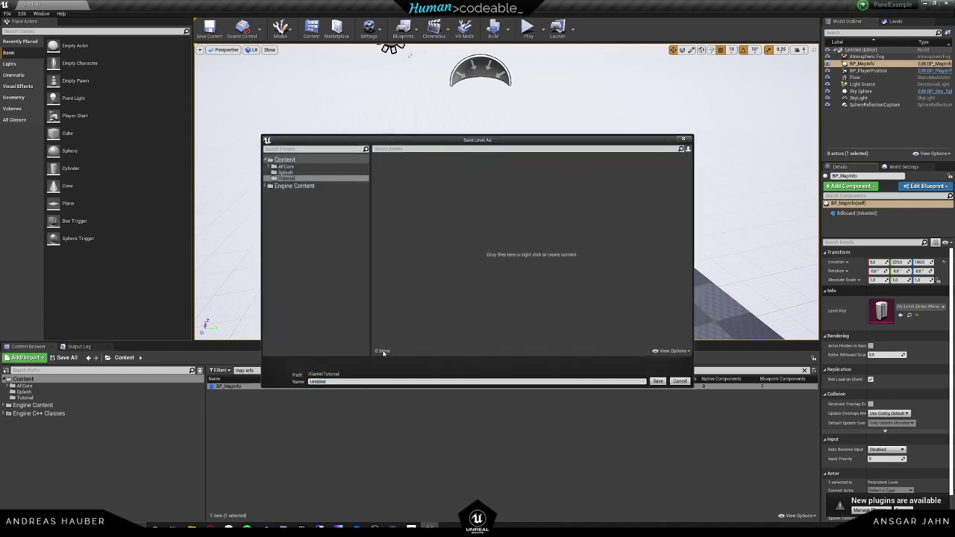
right_click(421, 224)
left_click(450, 234)
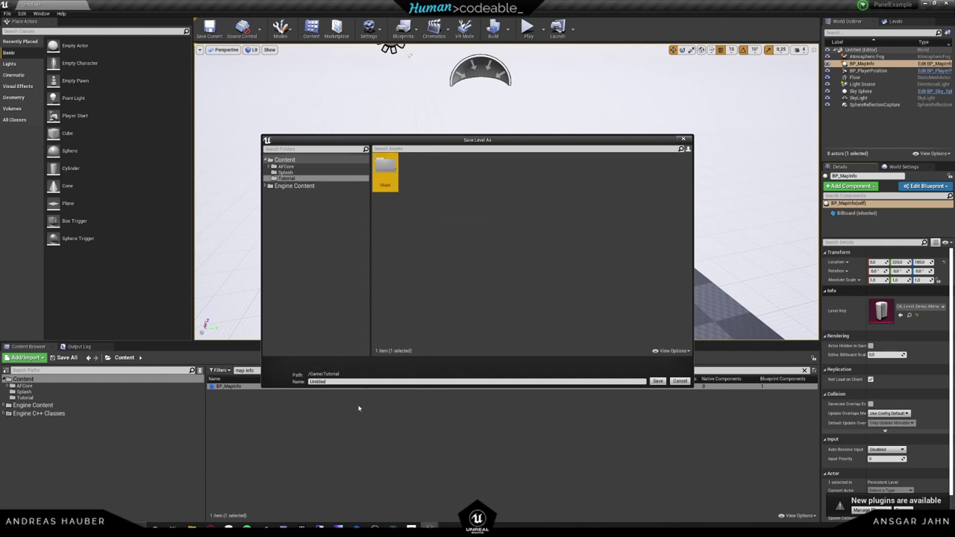
left_click(346, 382)
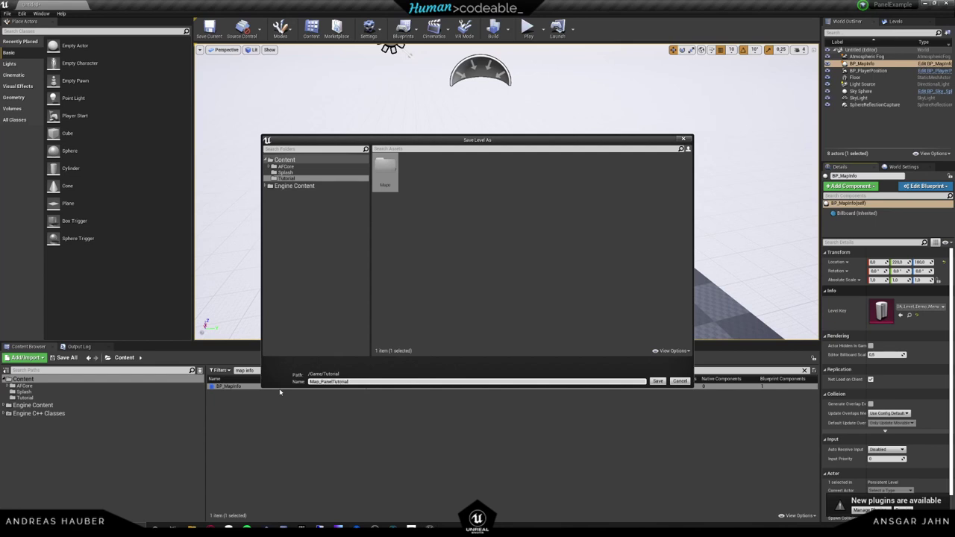
key("Return")
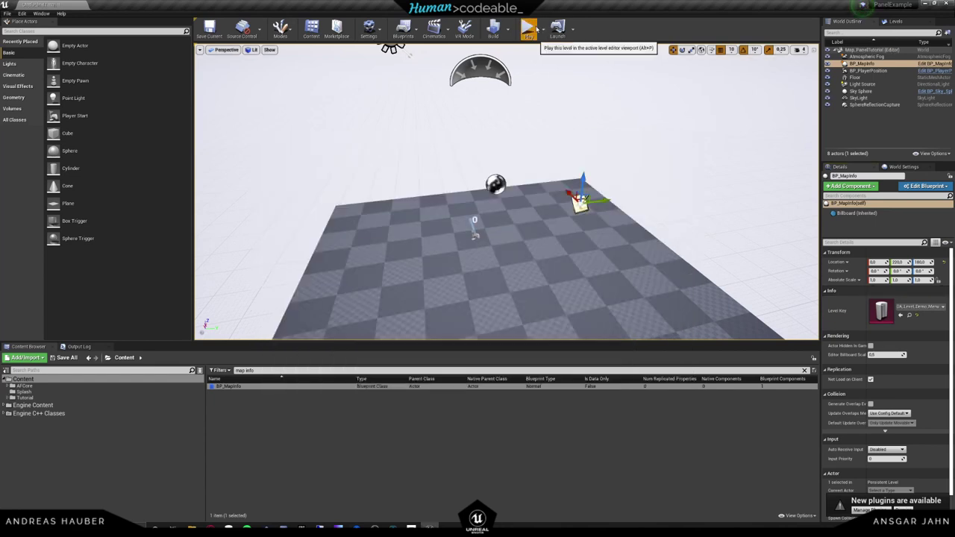
Play-test the level, then show the Tutorial folder's contents in the Content Browser
left_click(528, 29)
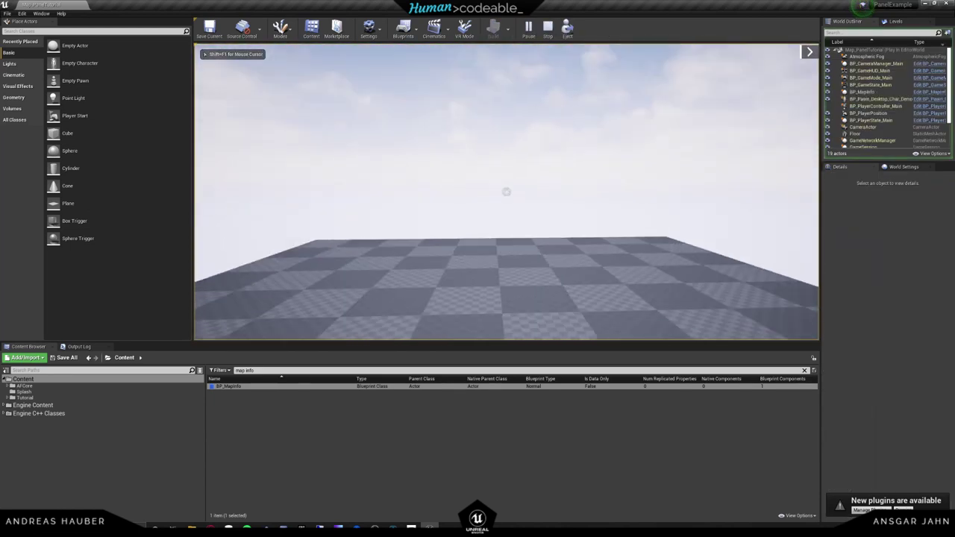
key("Escape")
mouse_move(378, 231)
left_mouse_down()
mouse_move(351, 224)
mouse_move(378, 232)
left_mouse_up()
left_click(281, 429)
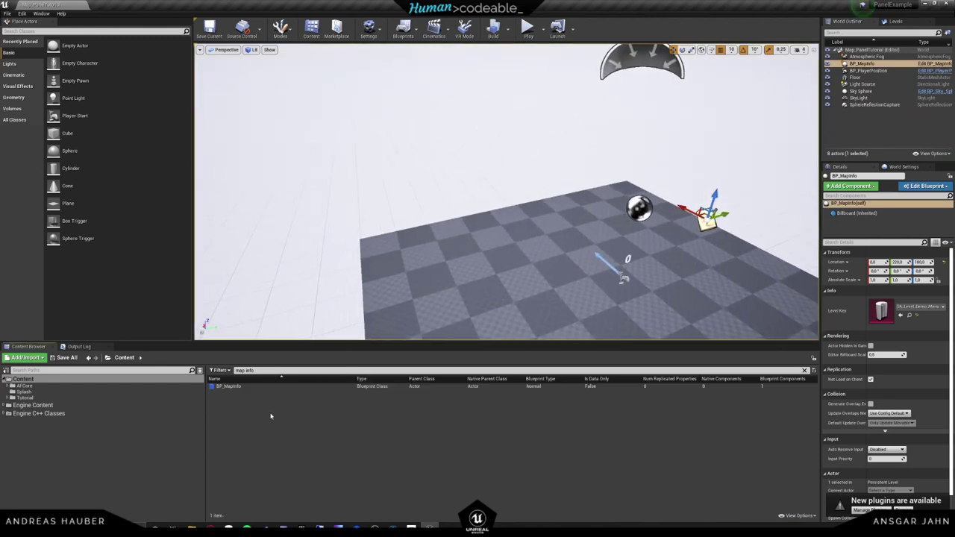
left_click(9, 399)
left_click(24, 398)
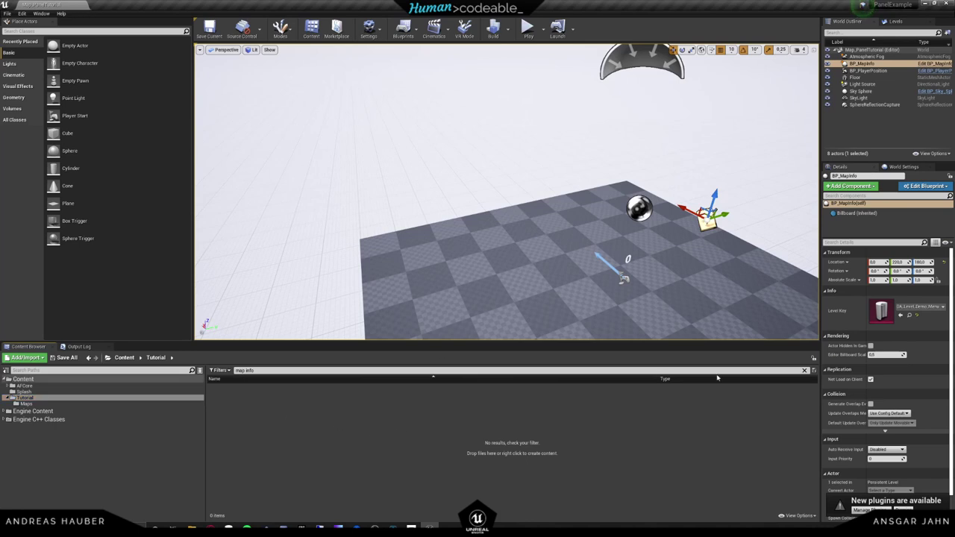
Clear the search filter and create and open a Panel folder inside Tutorial
left_click(805, 371)
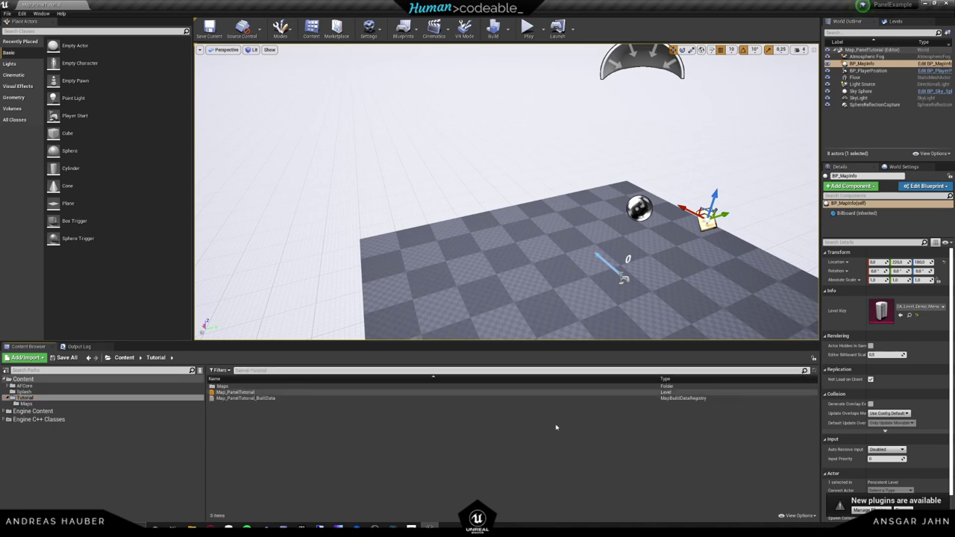
right_click(239, 433)
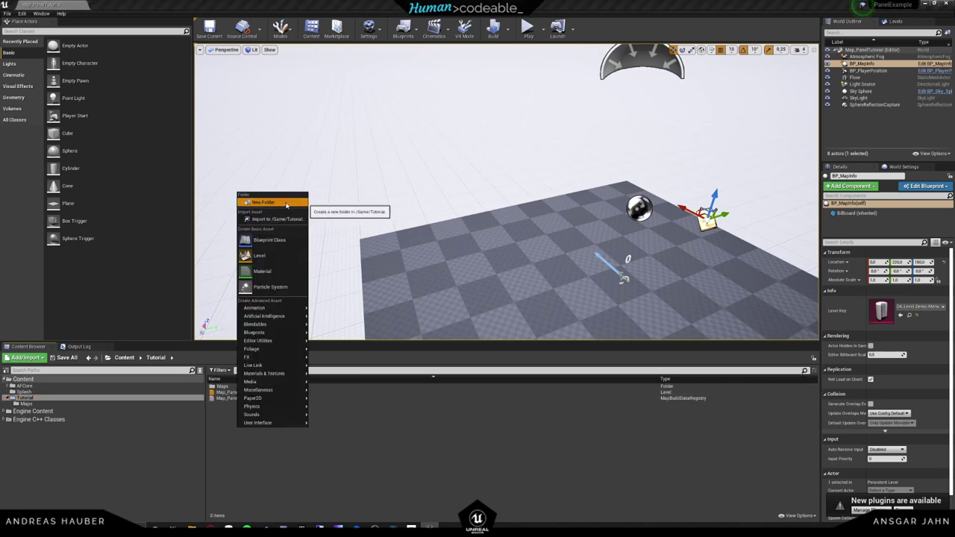
left_click(263, 202)
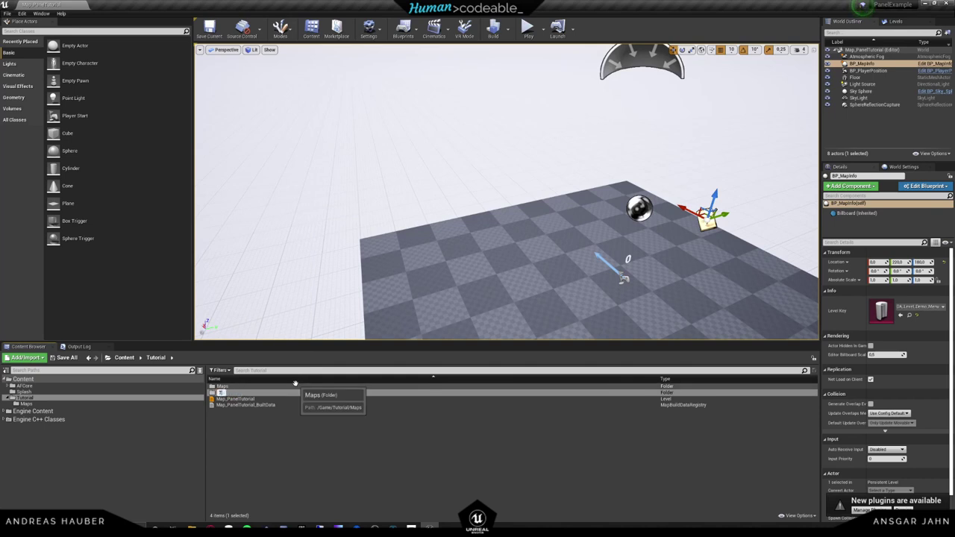
type("Panel")
key("Return")
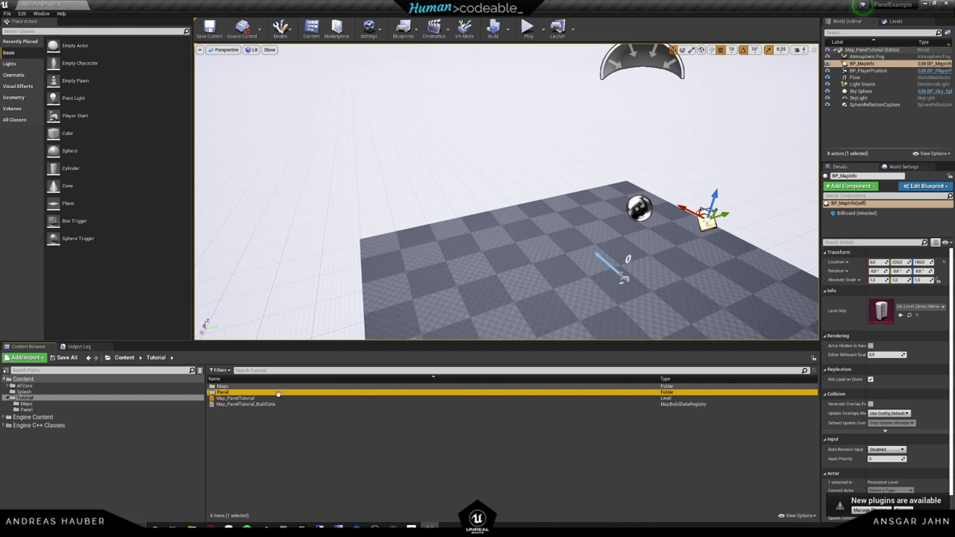
double_click(248, 392)
Create an Actor Blueprint named BP_PanelMenu, place it on the floor, and open it
right_click(268, 408)
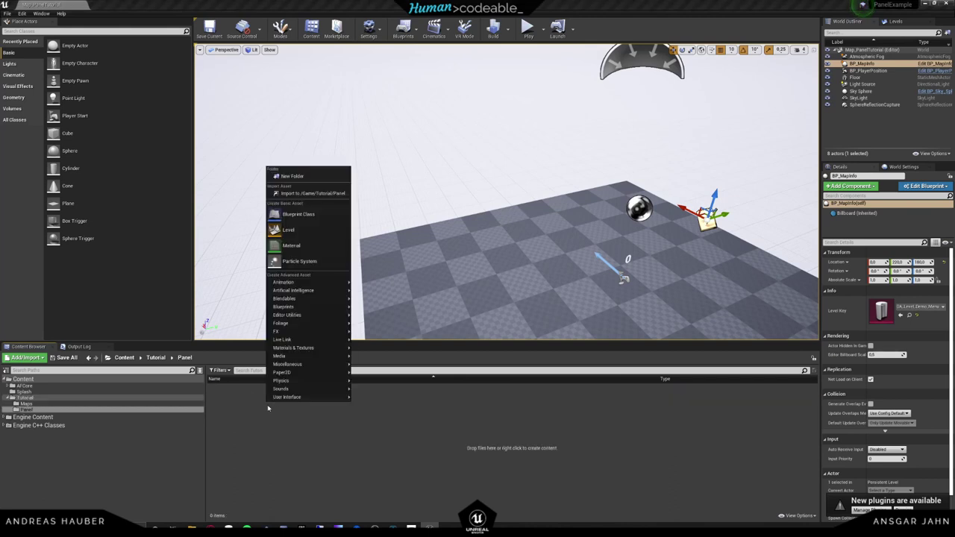
left_click(302, 214)
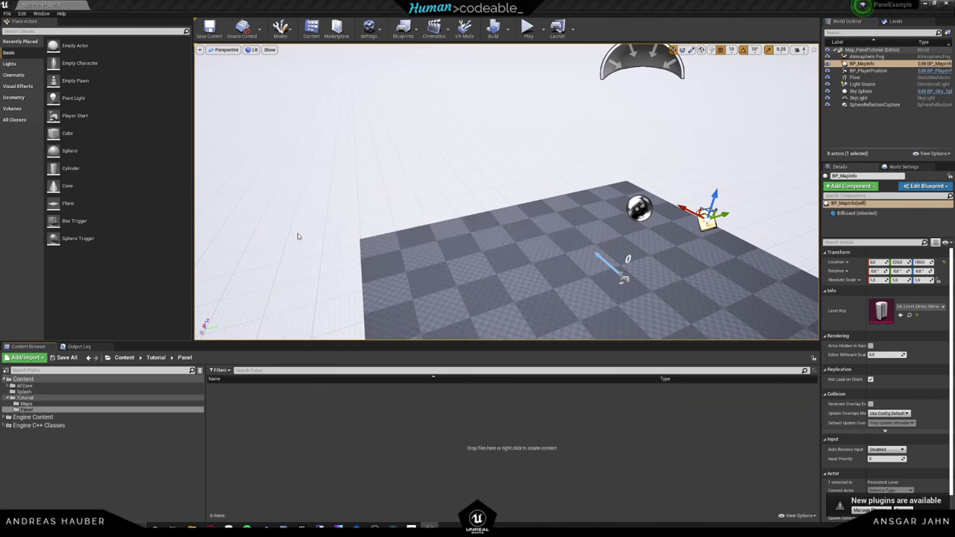
left_click(415, 202)
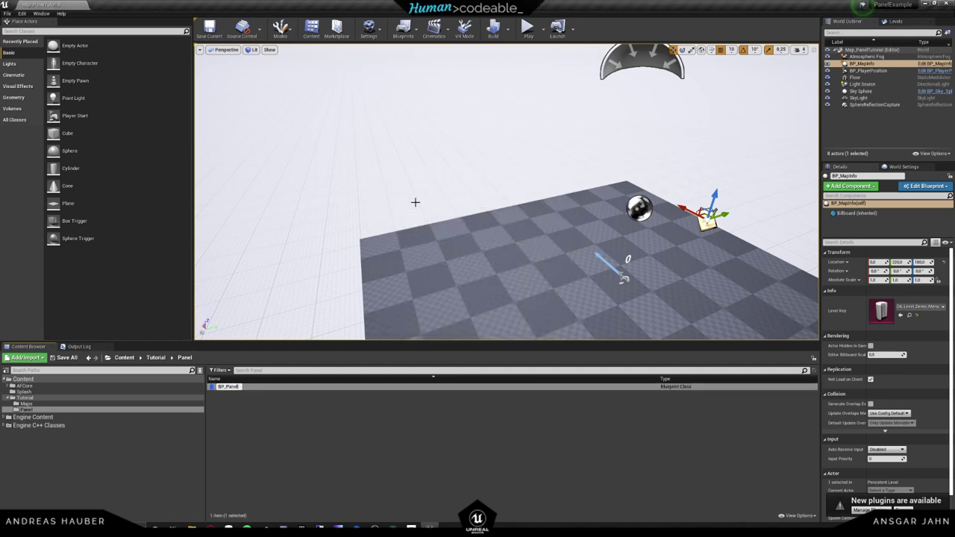
type("BP_PanelMenu")
key("Return")
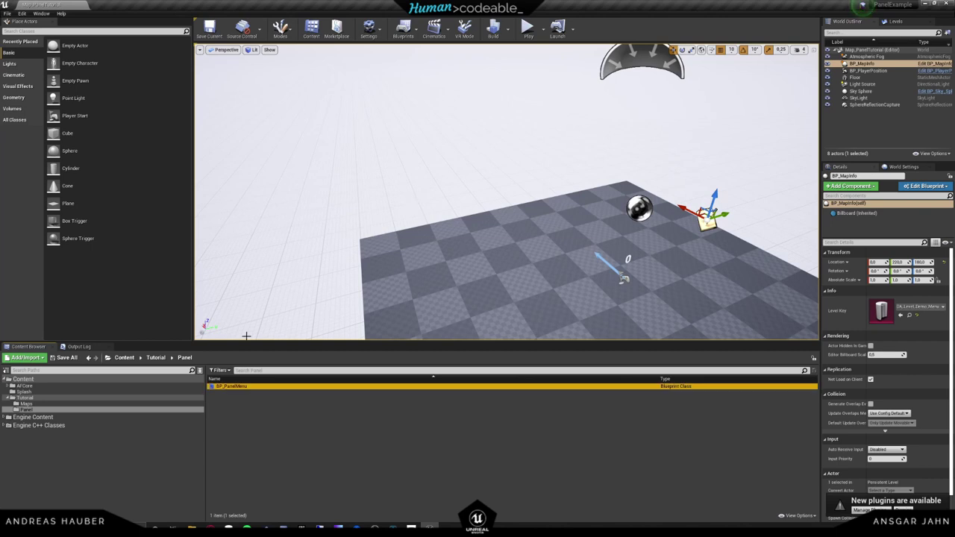
left_click_drag(246, 384, 491, 213)
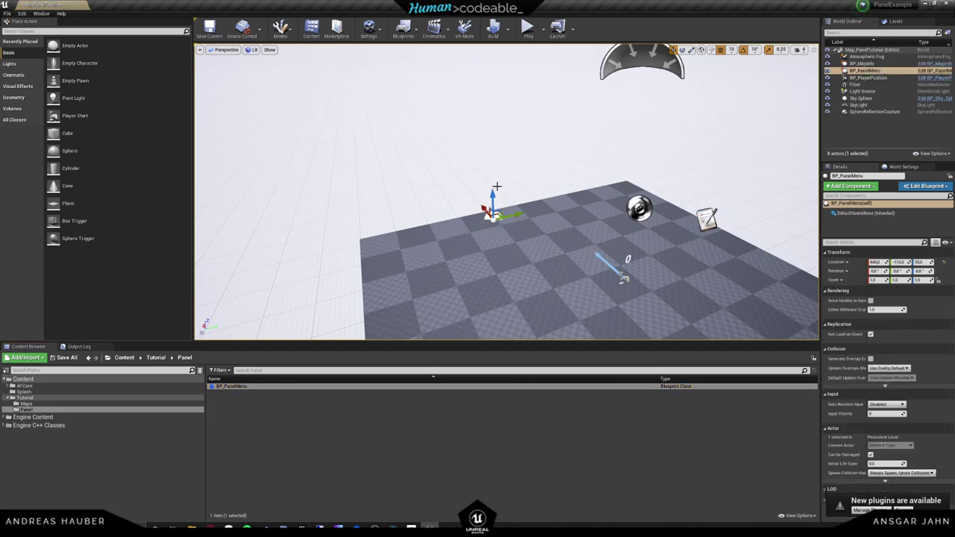
left_click(461, 261)
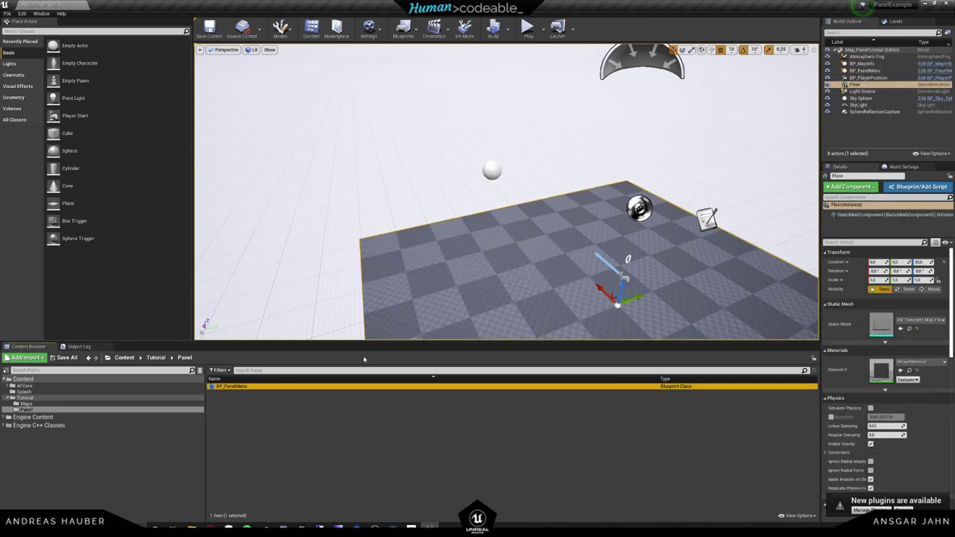
double_click(265, 387)
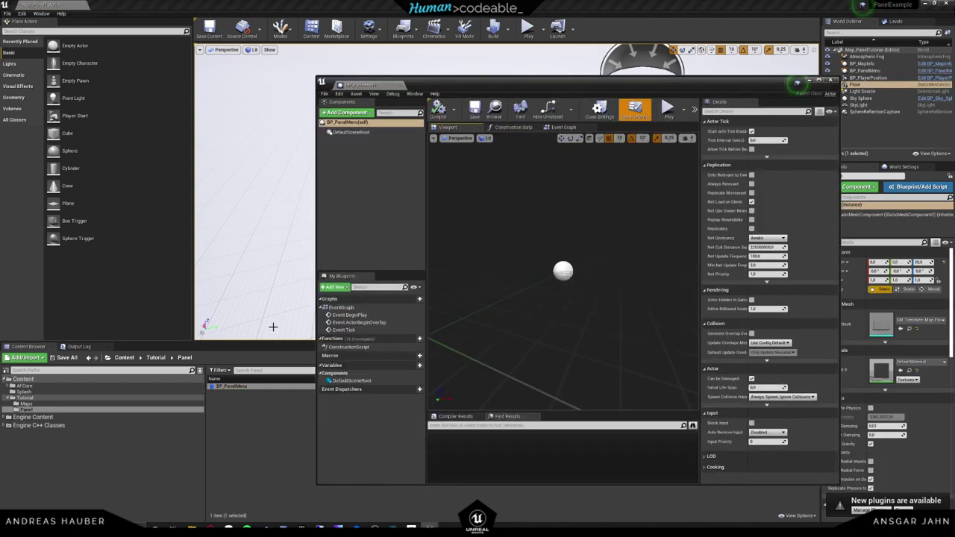
Maximize the BP_PanelMenu editor and add a Comp Panel Menu Large component via a 'panel' search
left_click_drag(358, 79, 268, 13)
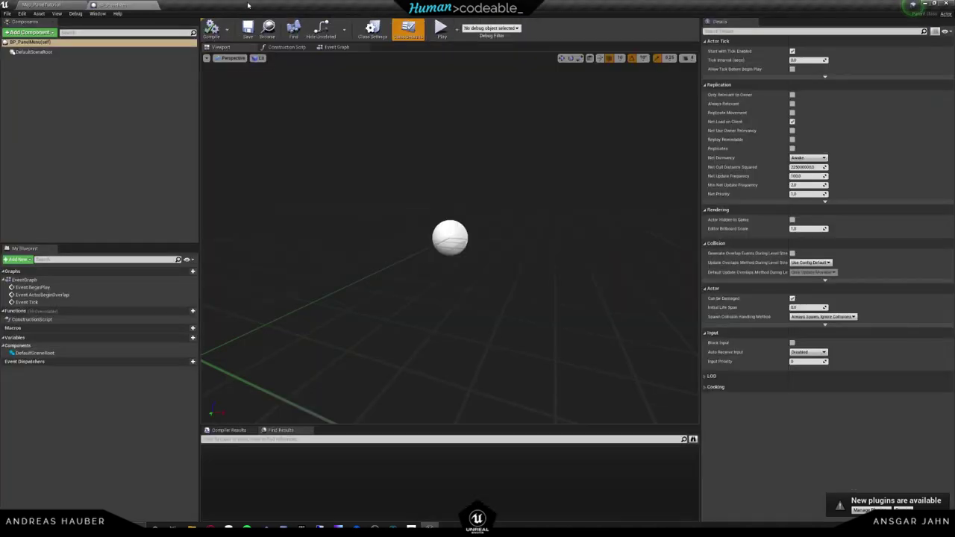
left_click(28, 33)
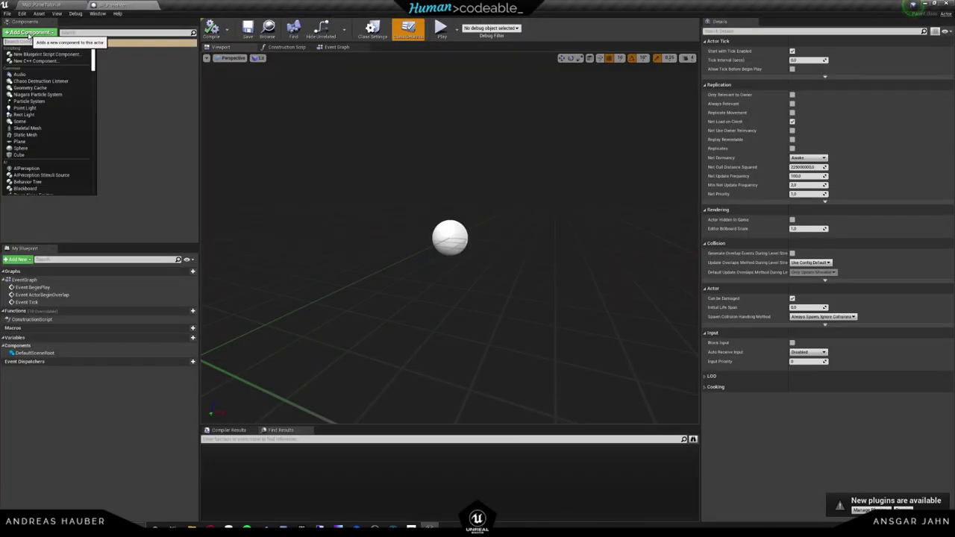
type("panel")
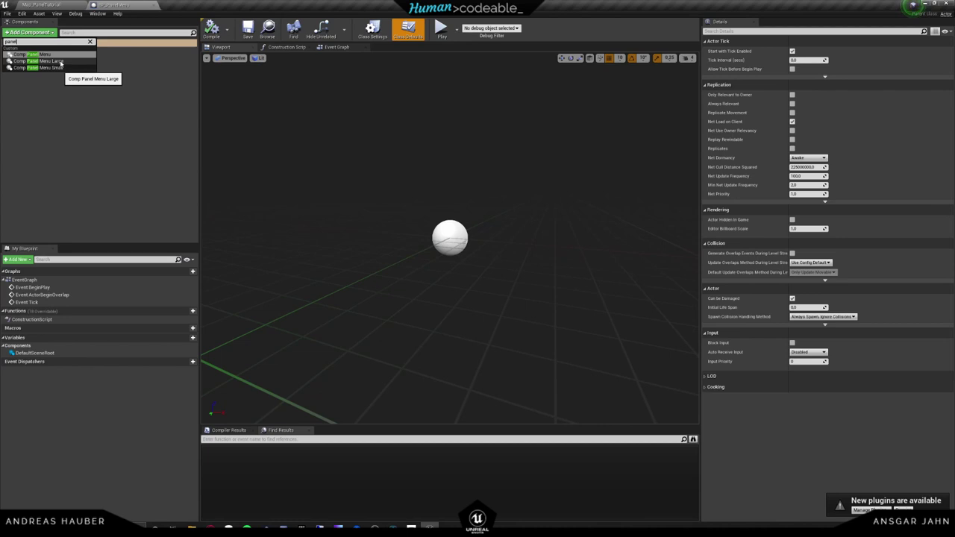
left_click(61, 61)
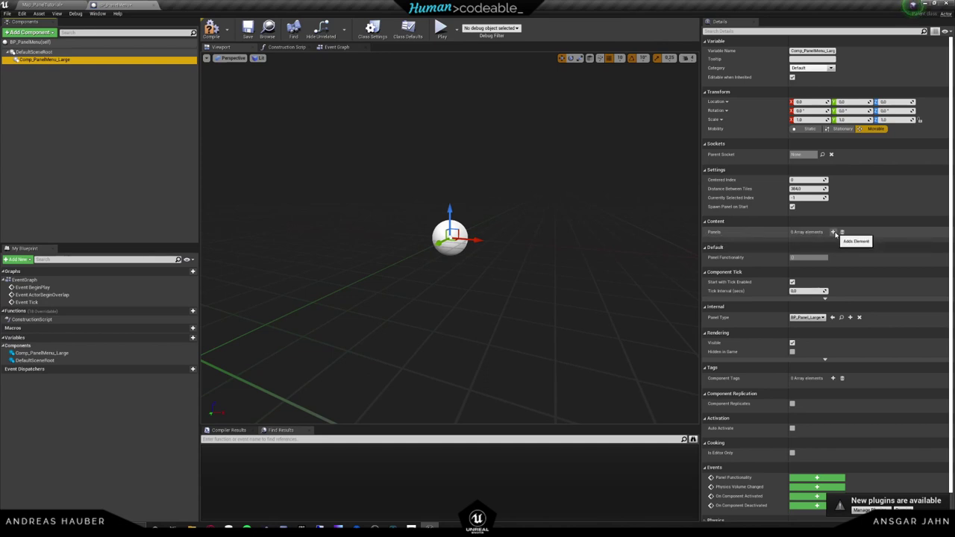
Add a Panels array element 0 set to DA_Panel_Level_Grabbing
left_click(832, 232)
left_click(821, 254)
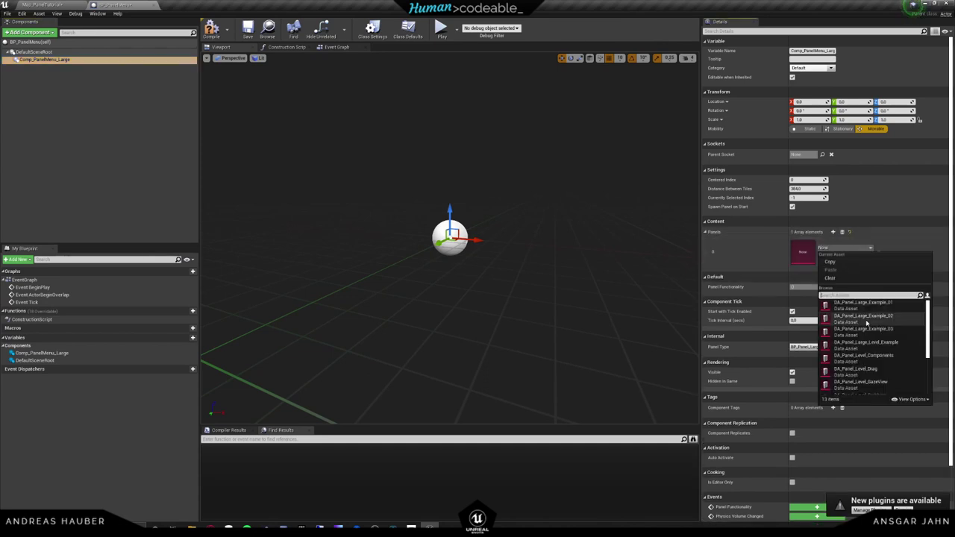
scroll(868, 329, "down", 1)
scroll(868, 329, "up", 2)
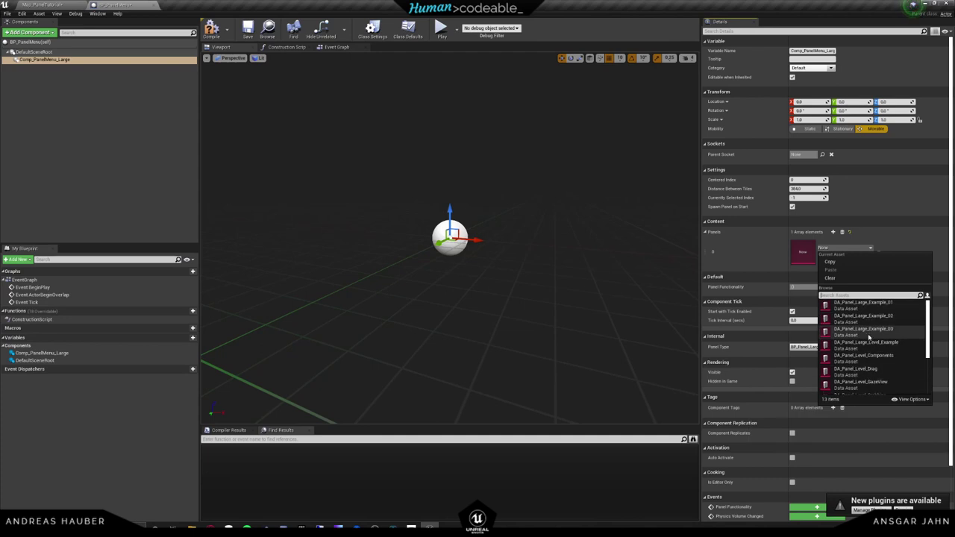
scroll(868, 336, "down", 3)
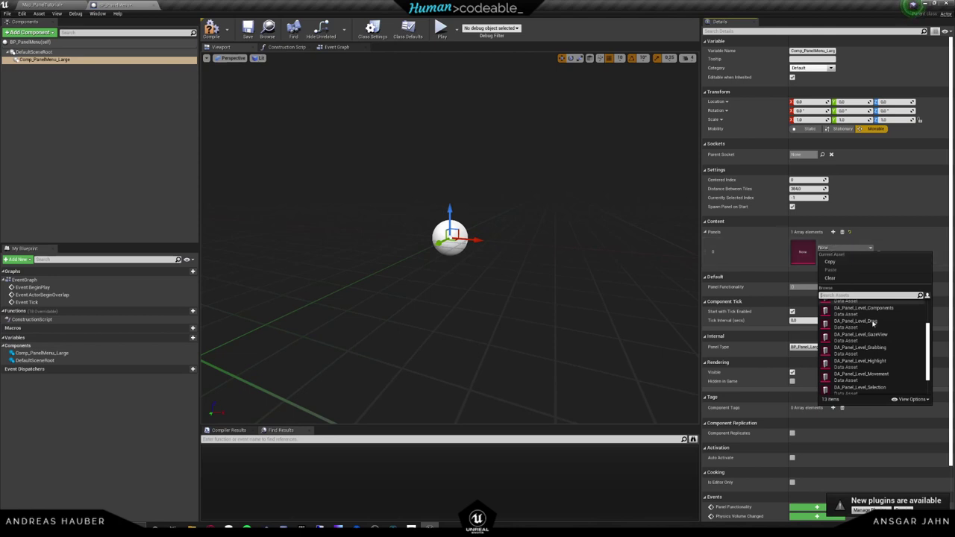
scroll(866, 331, "down", 1)
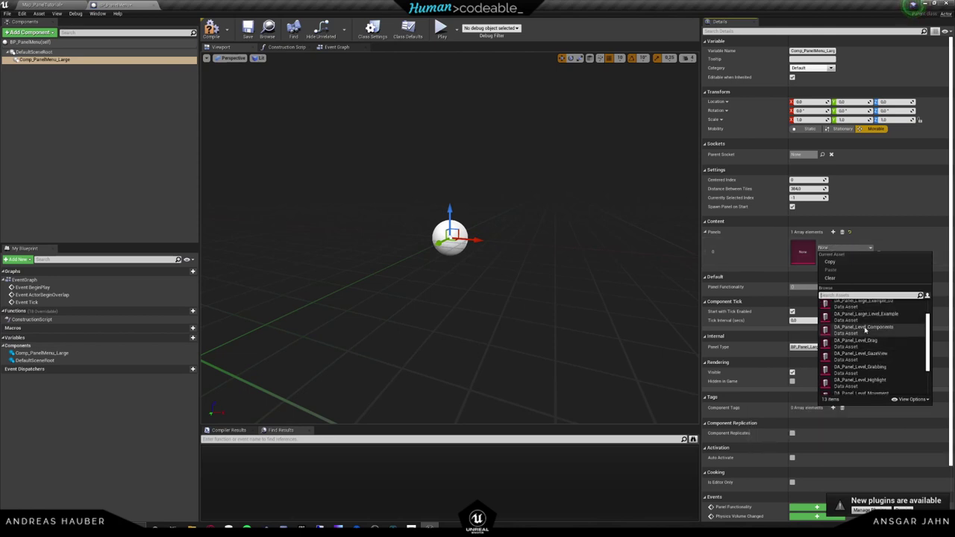
left_click(867, 320)
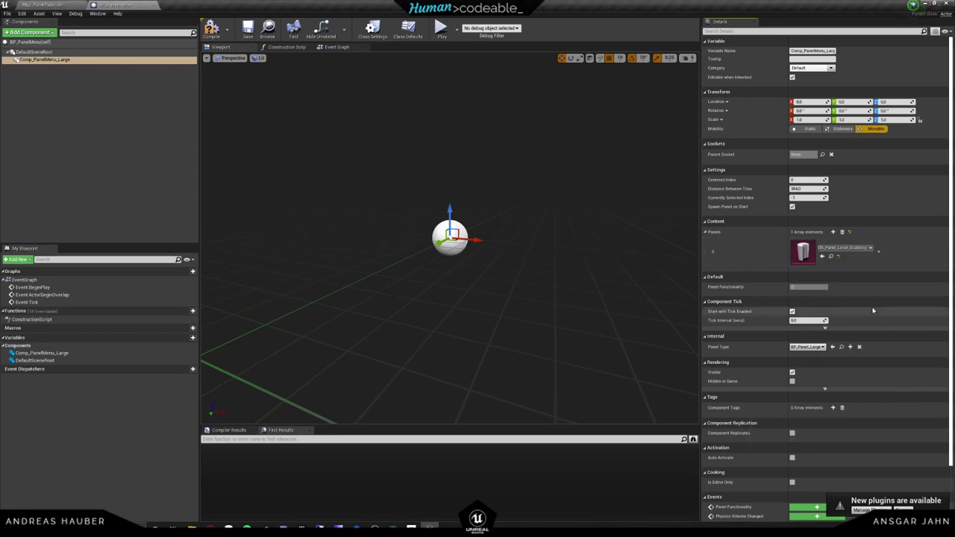
Add elements 1 and 2 as DA_Panel_Level_Selection and DA_Panel_Level_GazeView, then return to the level
left_click(832, 232)
left_click(833, 232)
left_click(846, 278)
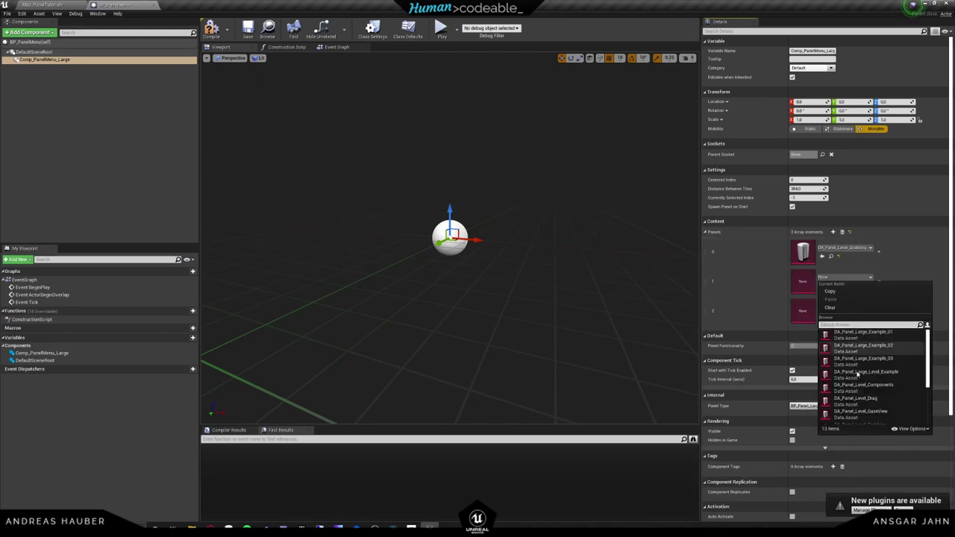
scroll(862, 382, "down", 2)
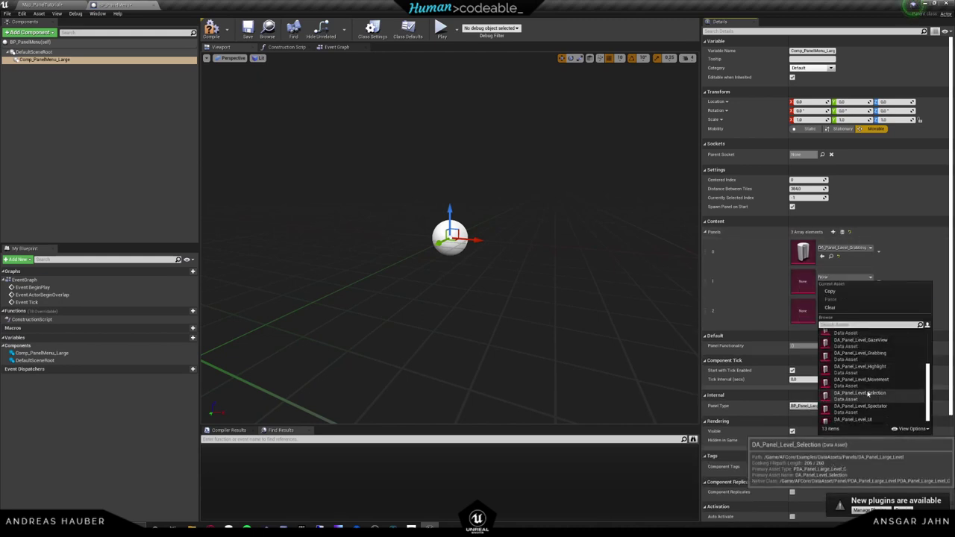
left_click(868, 394)
left_click(845, 307)
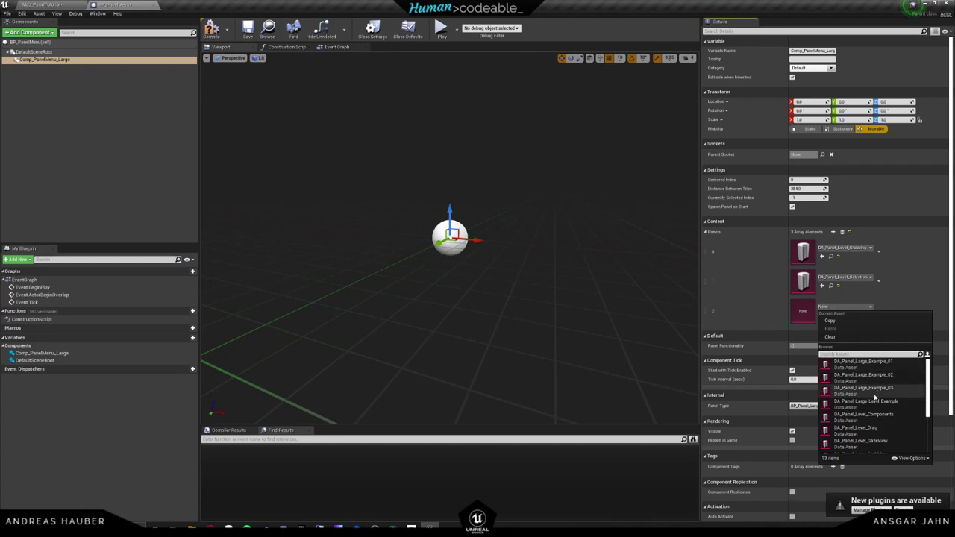
scroll(875, 399, "down", 2)
left_click(874, 395)
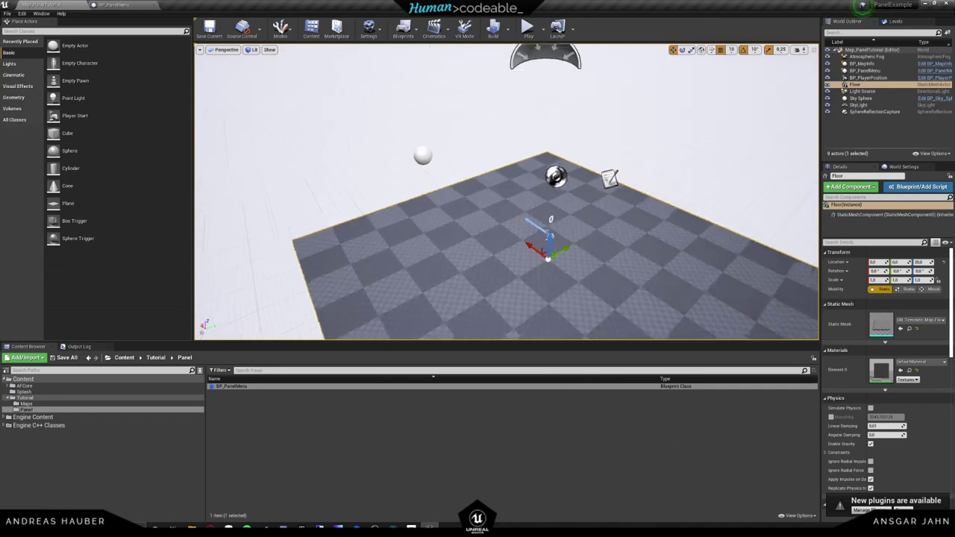
left_click(430, 157)
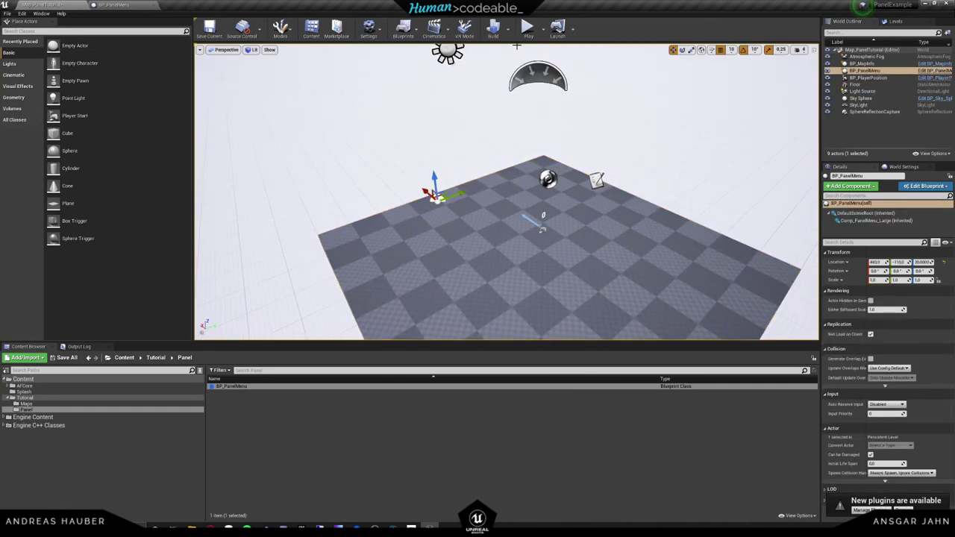
Play-test the level, rotate BP_PanelMenu about 110 degrees vertically, and test again
left_click(527, 28)
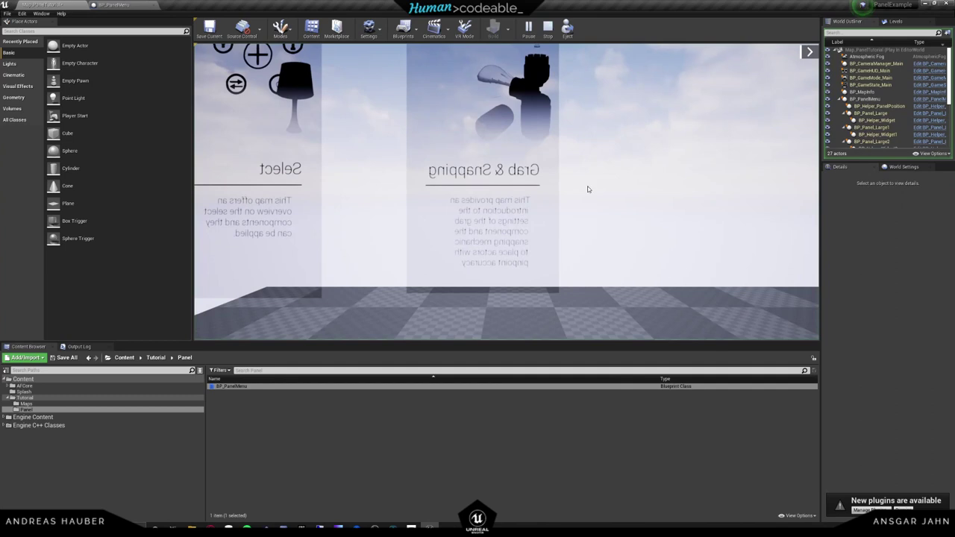
key("Escape")
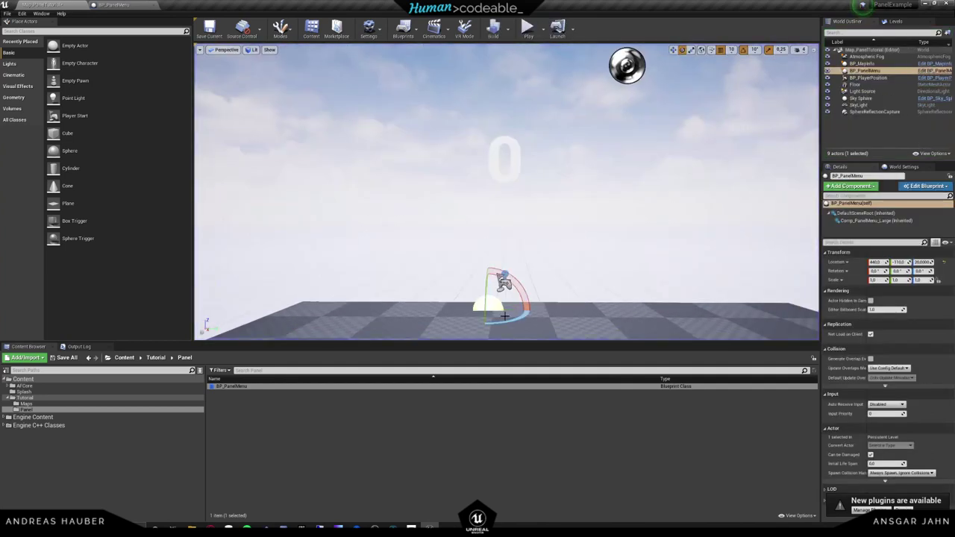
mouse_move(515, 320)
left_mouse_down()
mouse_move(526, 319)
mouse_move(512, 320)
left_mouse_up()
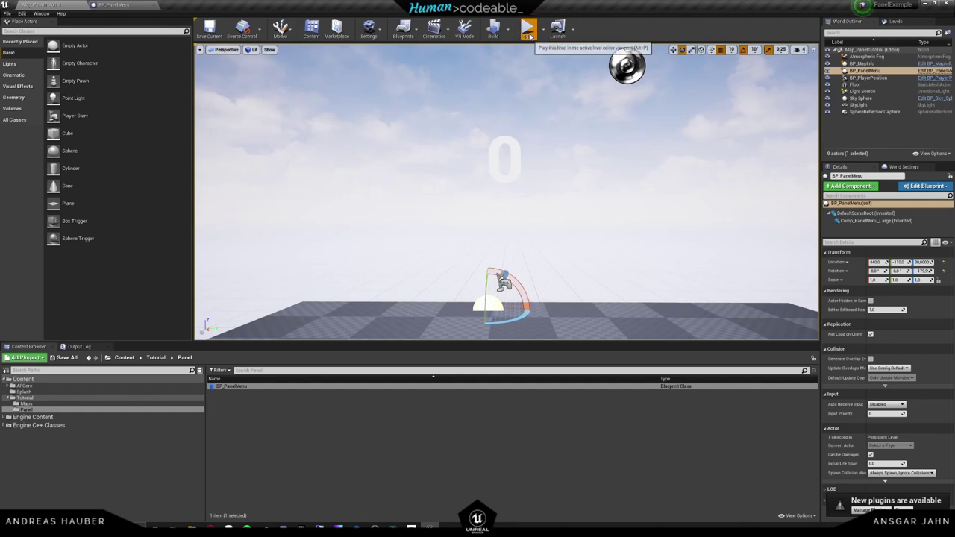
left_click(527, 28)
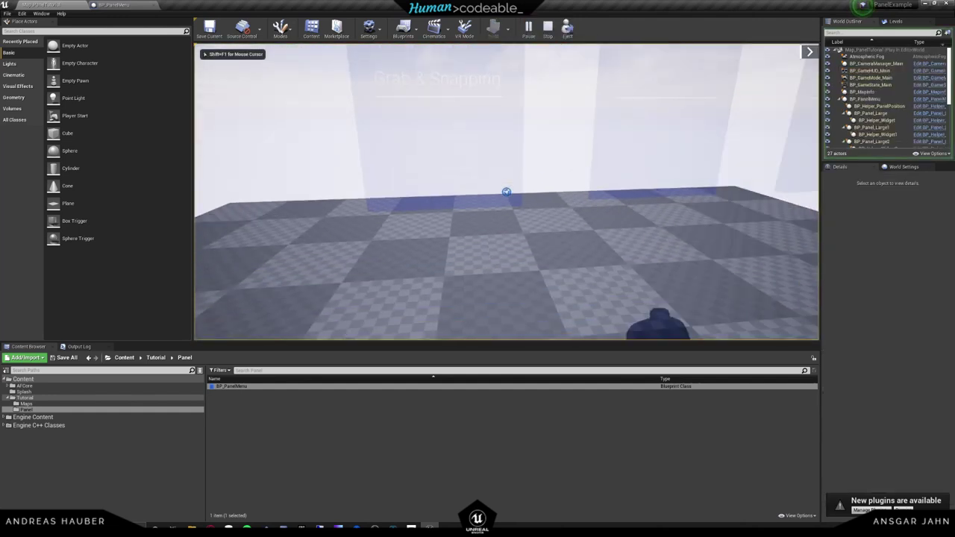
key("Escape")
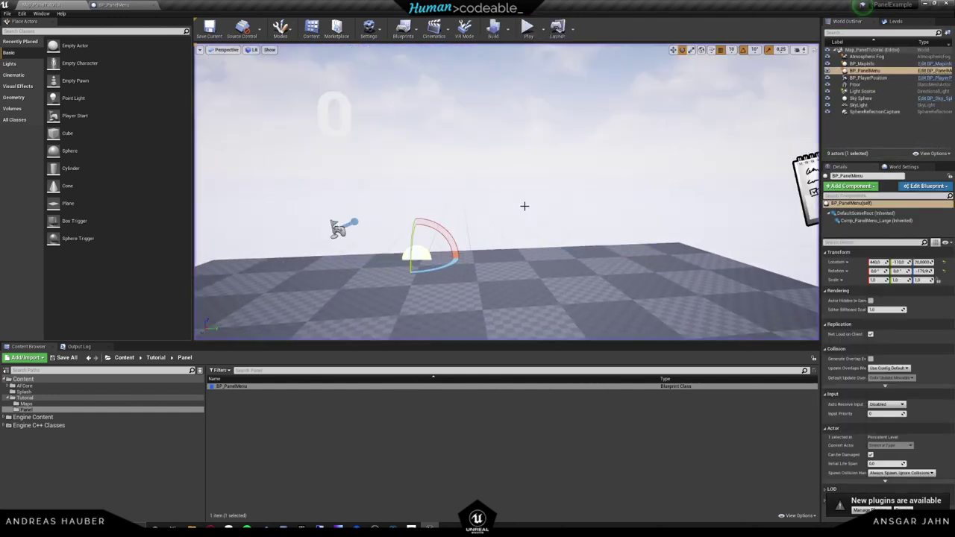
Delete the sky sphere, play-test expanding the Select panel, then reselect BP_PanelMenu
mouse_move(471, 116)
left_mouse_down()
mouse_move(429, 135)
mouse_move(472, 116)
left_mouse_up()
left_click(471, 116)
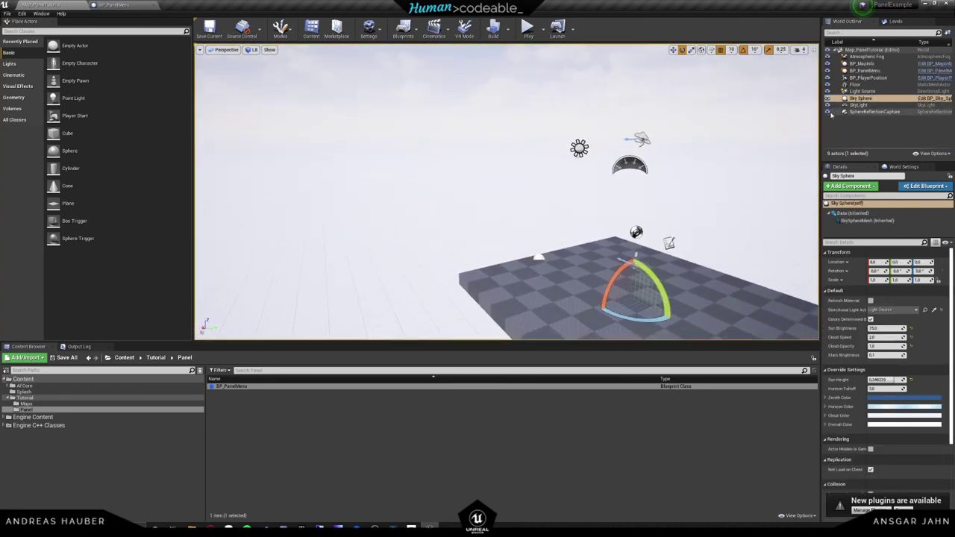
key("Delete")
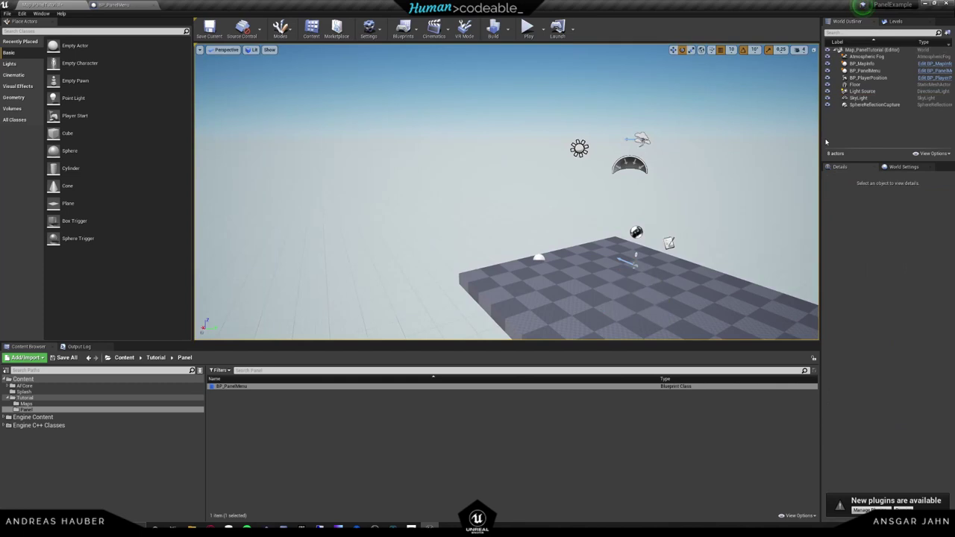
left_click(522, 29)
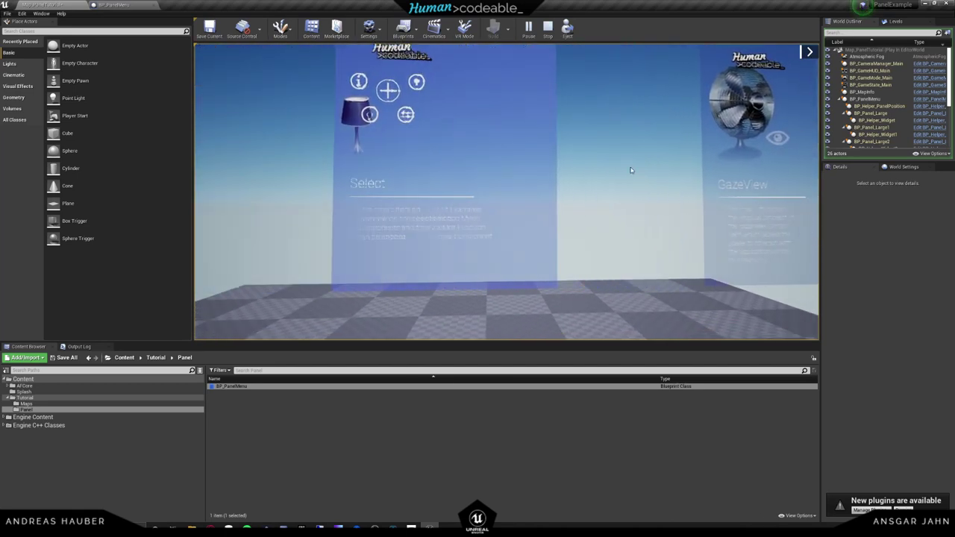
left_click(622, 169)
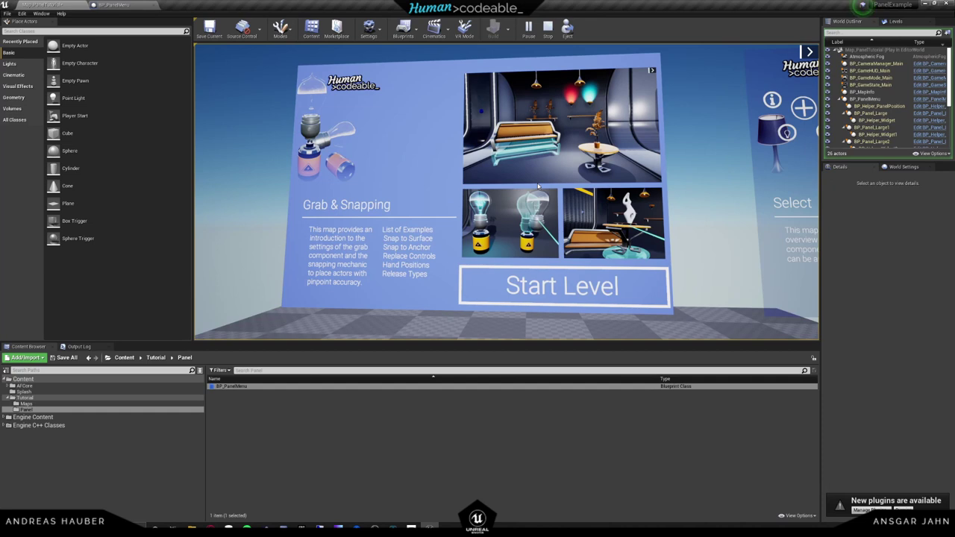
key("Escape")
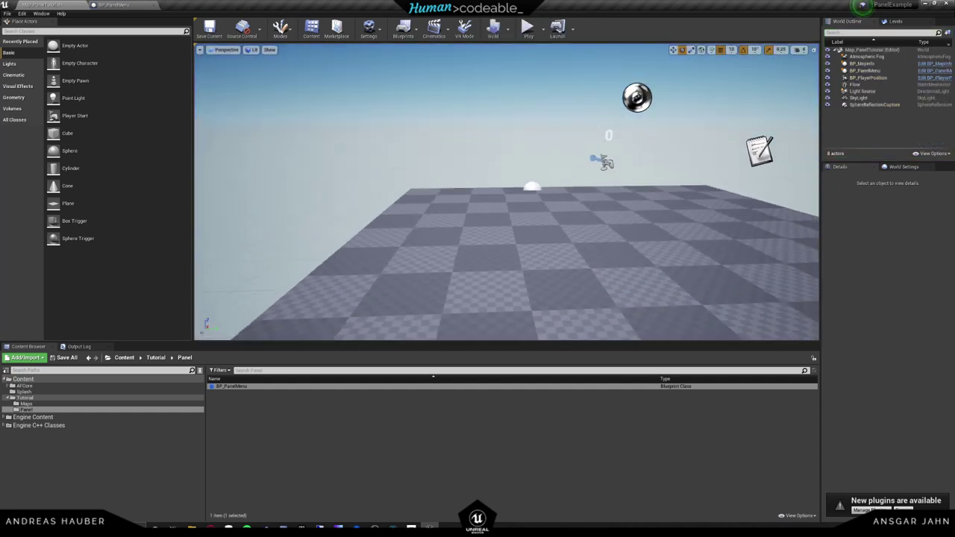
left_click(521, 216)
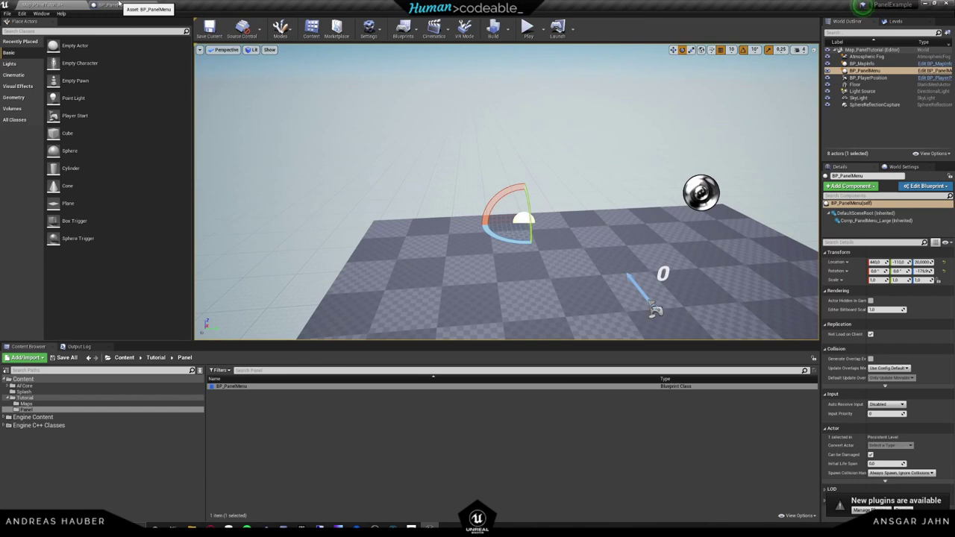
left_click(117, 4)
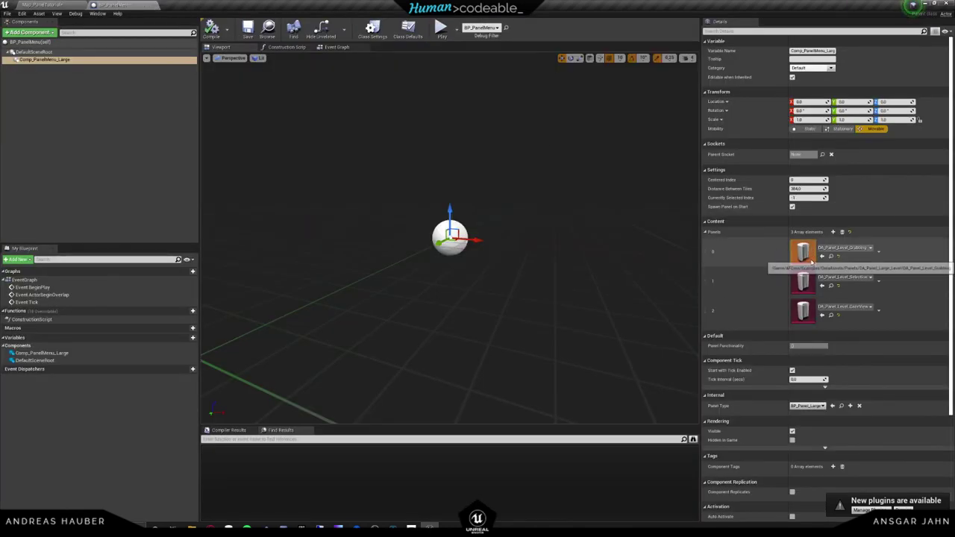
left_click(829, 256)
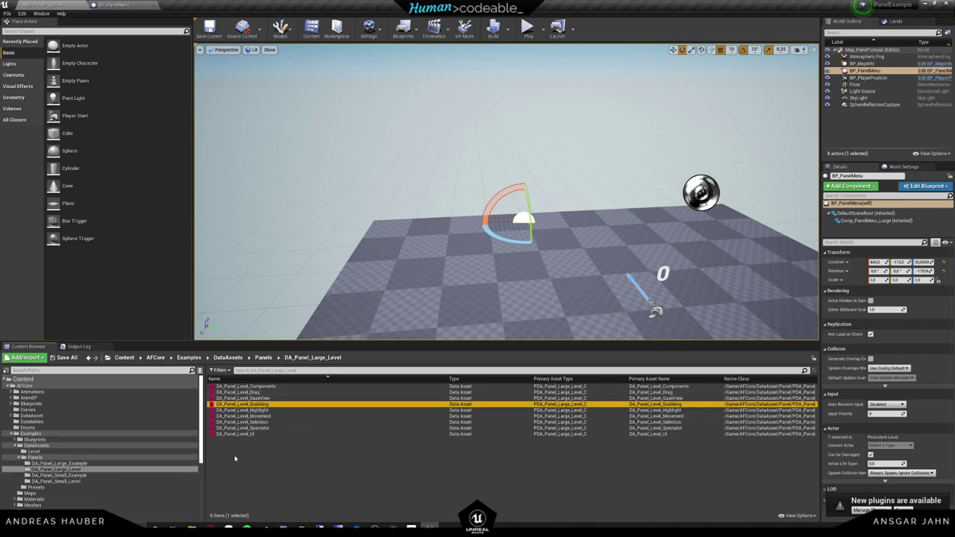
left_click(288, 465)
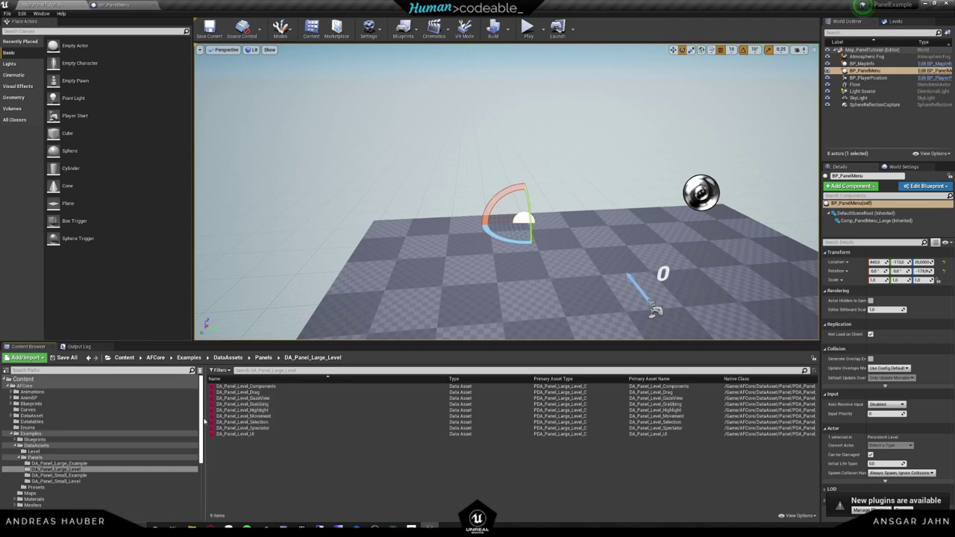
scroll(172, 421, "down", 2)
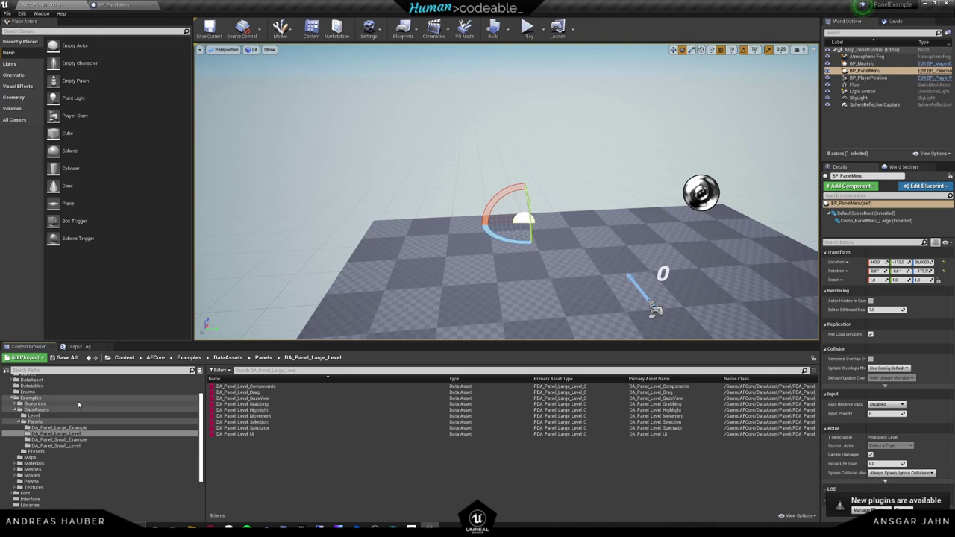
scroll(78, 399, "up", 2)
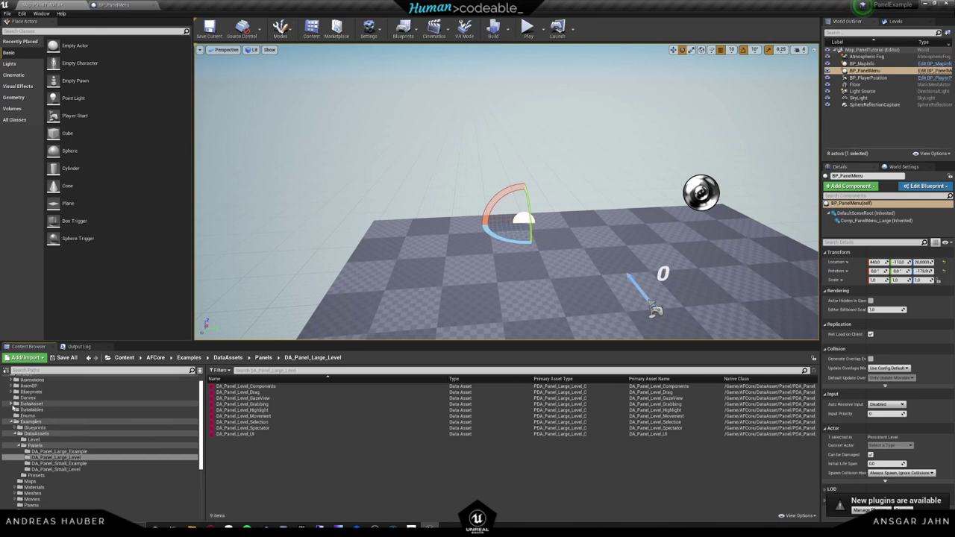
scroll(12, 410, "up", 2)
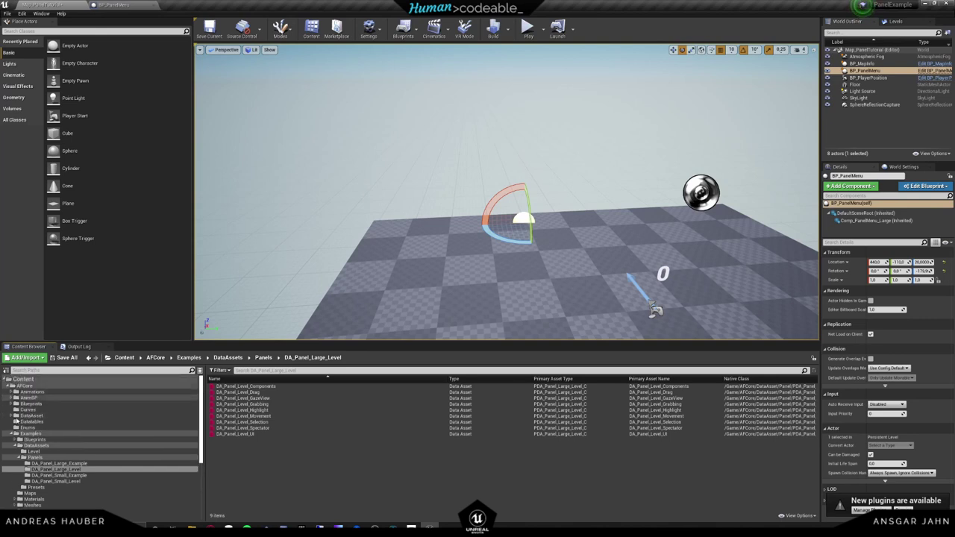
left_click(12, 416)
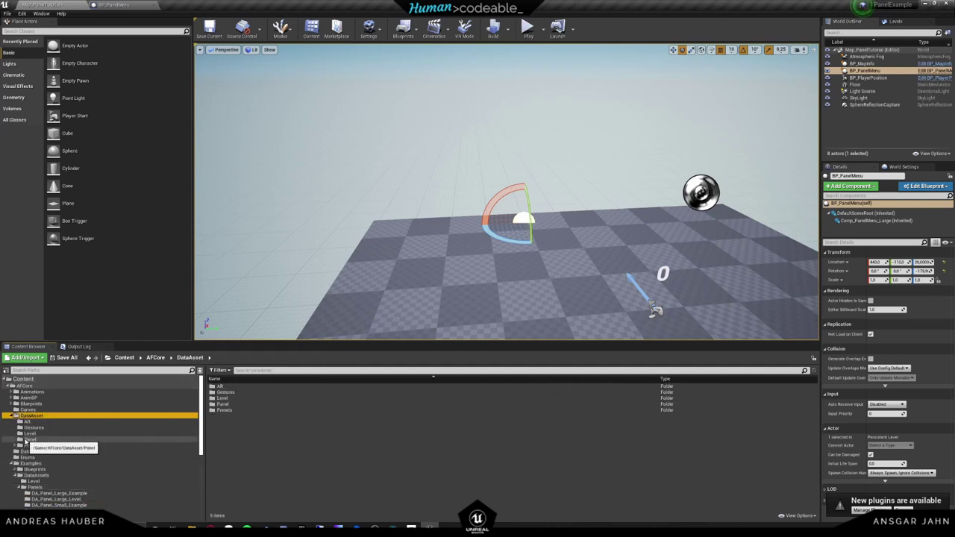
left_click(26, 439)
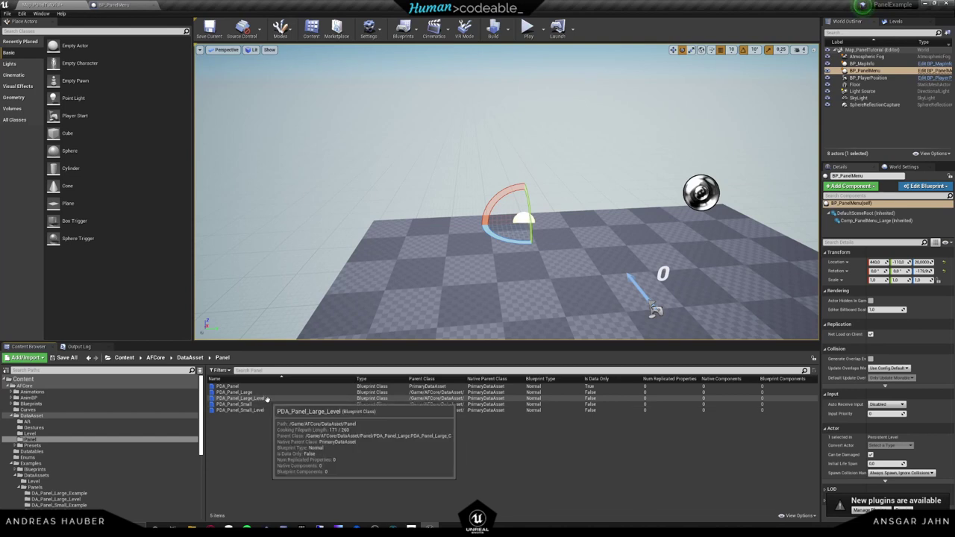
left_click(276, 399)
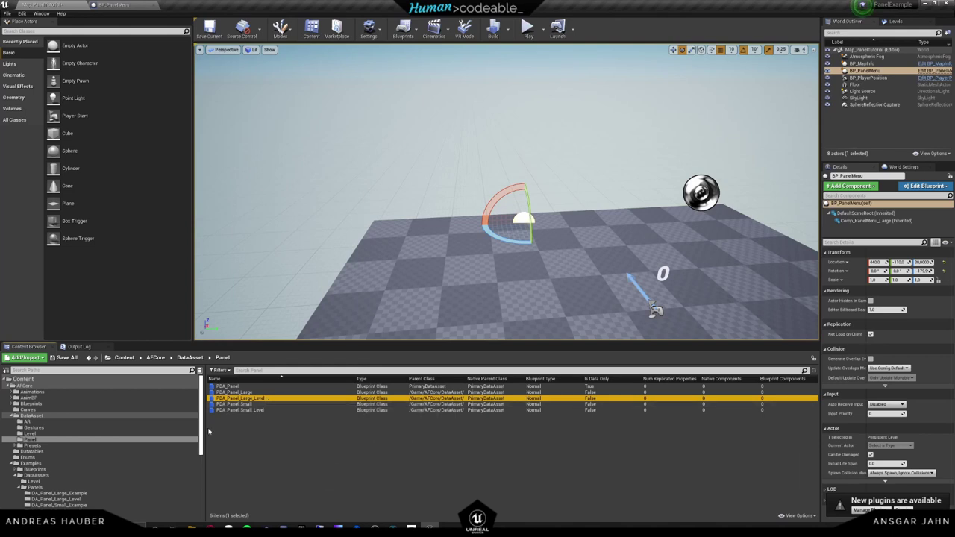
scroll(149, 459, "down", 10)
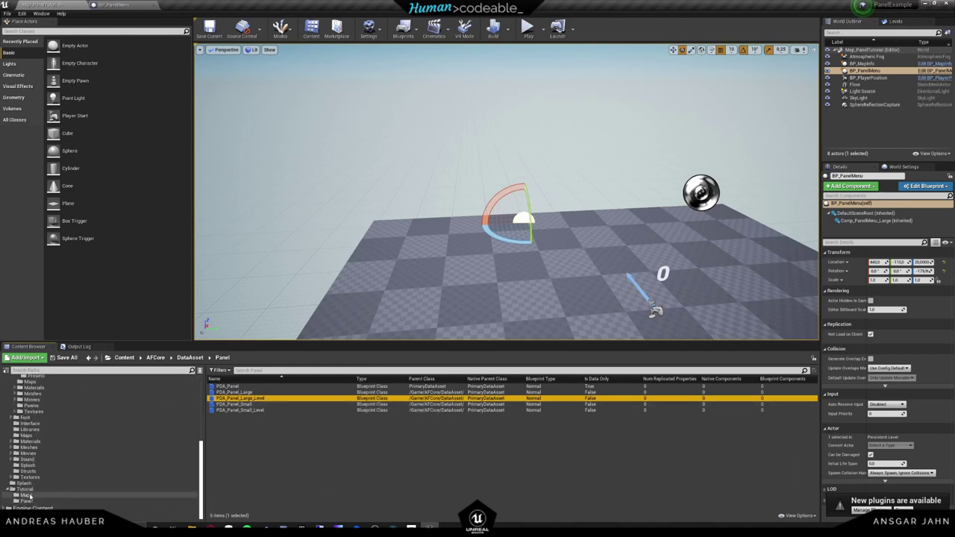
left_click(27, 501)
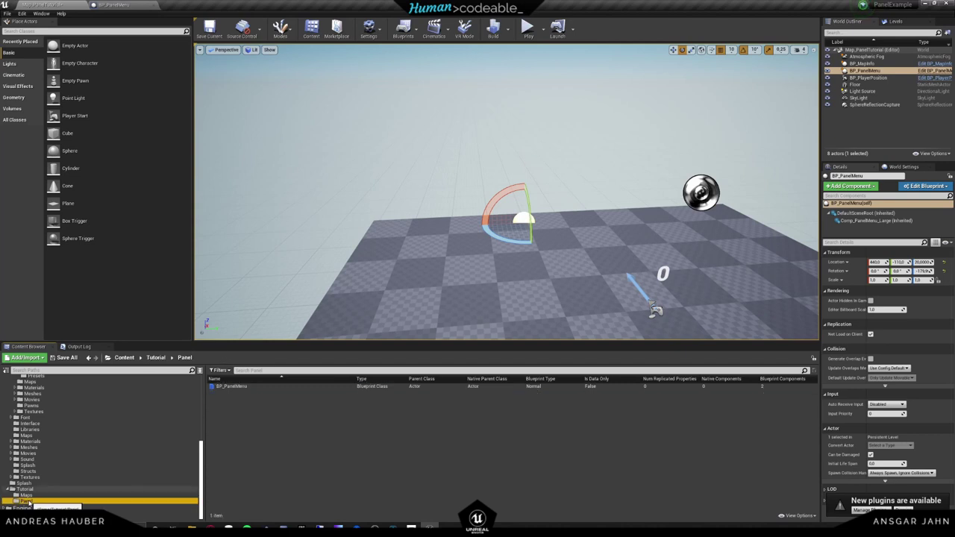
Add a Data Asset of class PDA_Panel_Large_Level named DA_Panel_Large_Tutorial
right_click(239, 429)
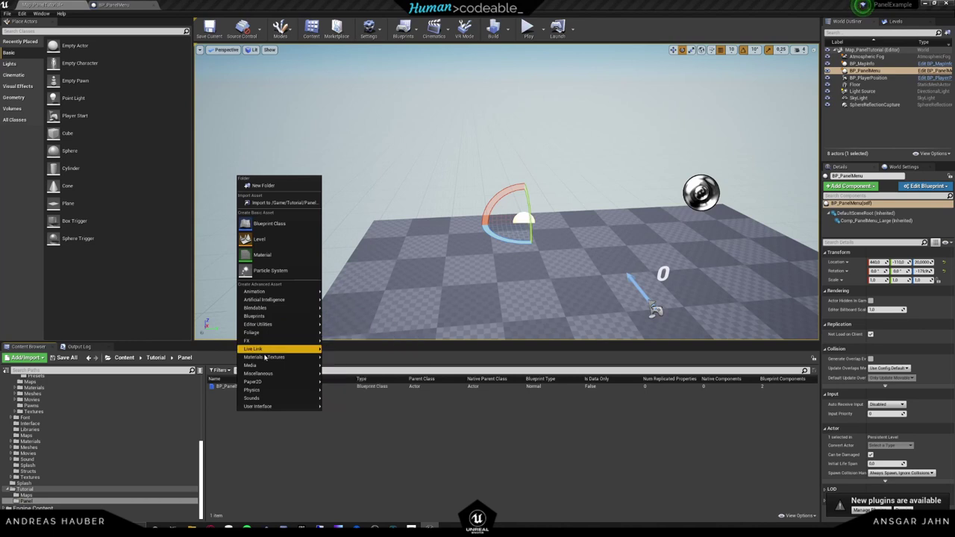
mouse_move(259, 373)
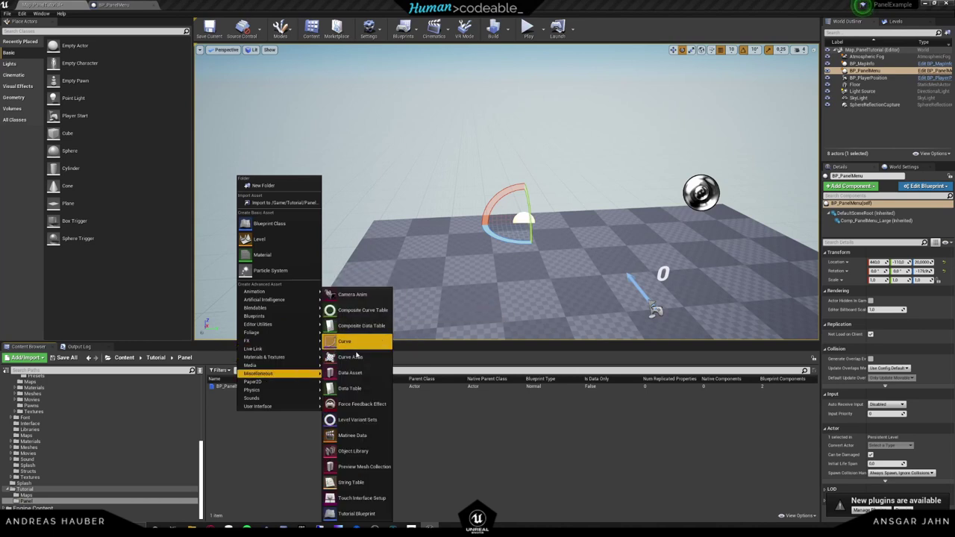
left_click(350, 373)
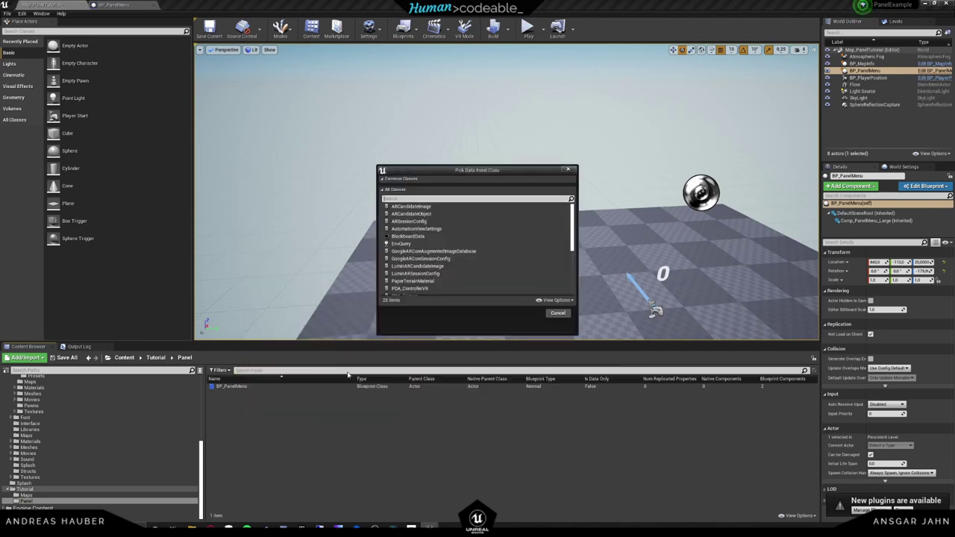
scroll(430, 228, "down", 3)
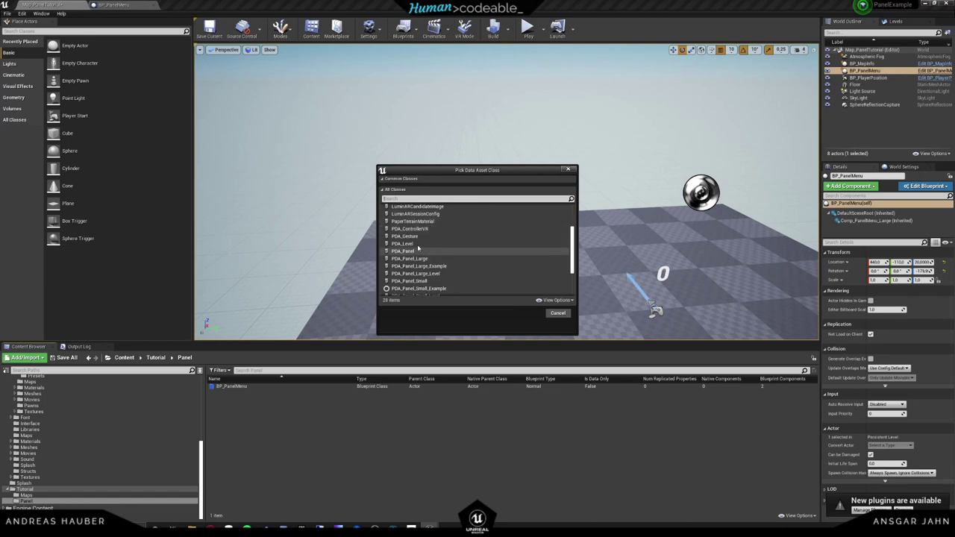
scroll(440, 261, "down", 1)
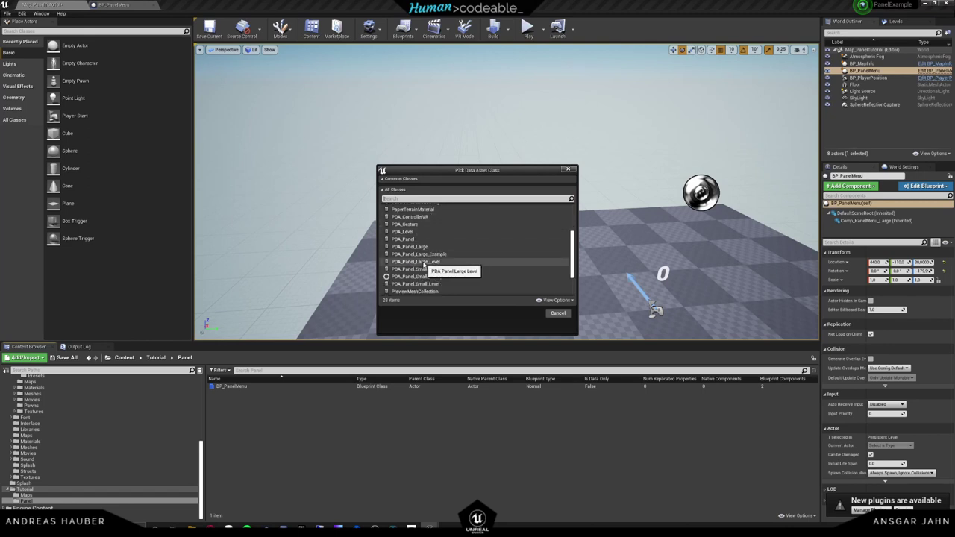
left_click(425, 264)
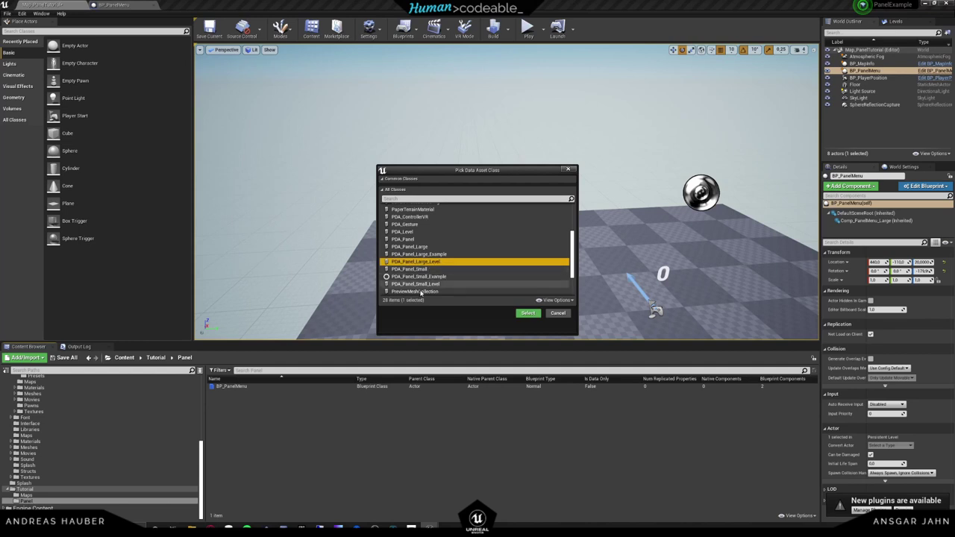
left_click(528, 313)
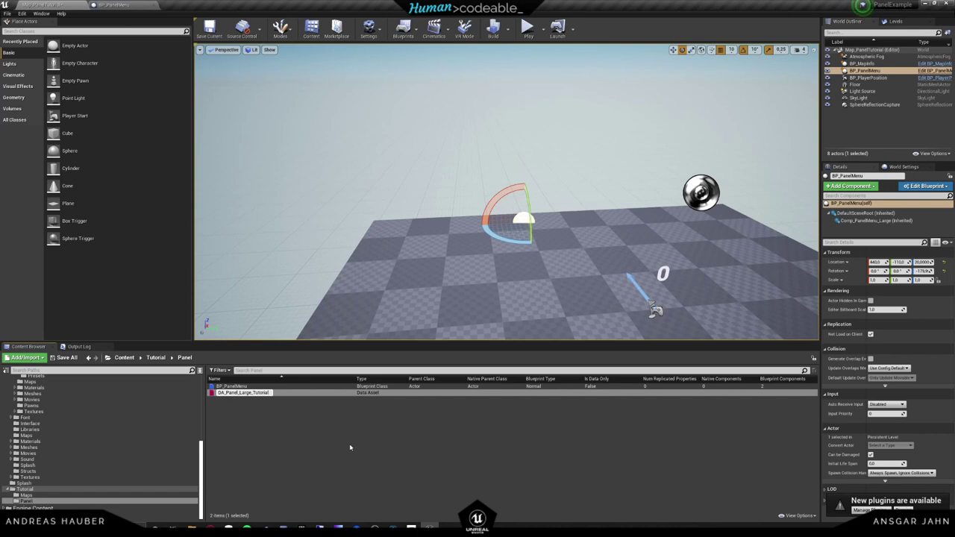
key("Return")
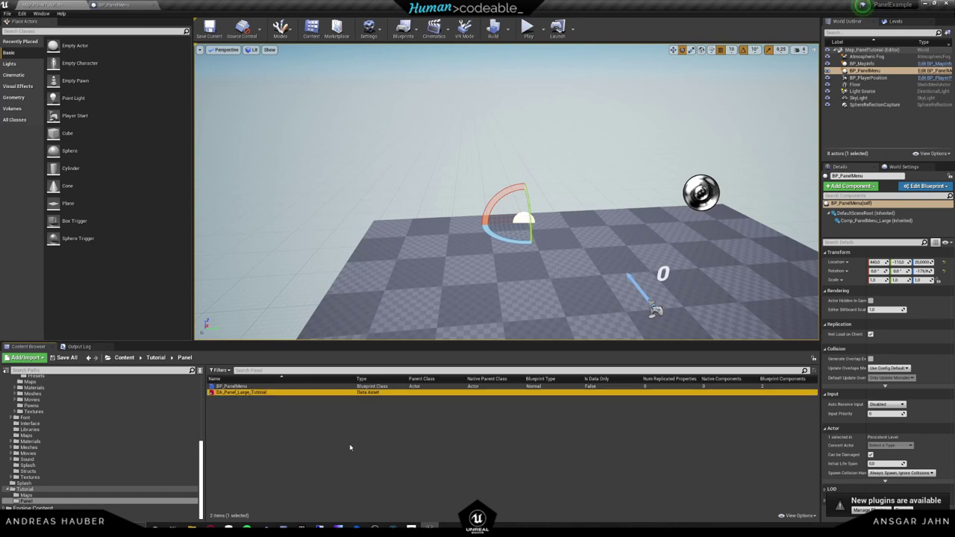
Open DA_Panel_Large_Tutorial to review its empty image fields, then switch to BP_PanelMenu
double_click(289, 392)
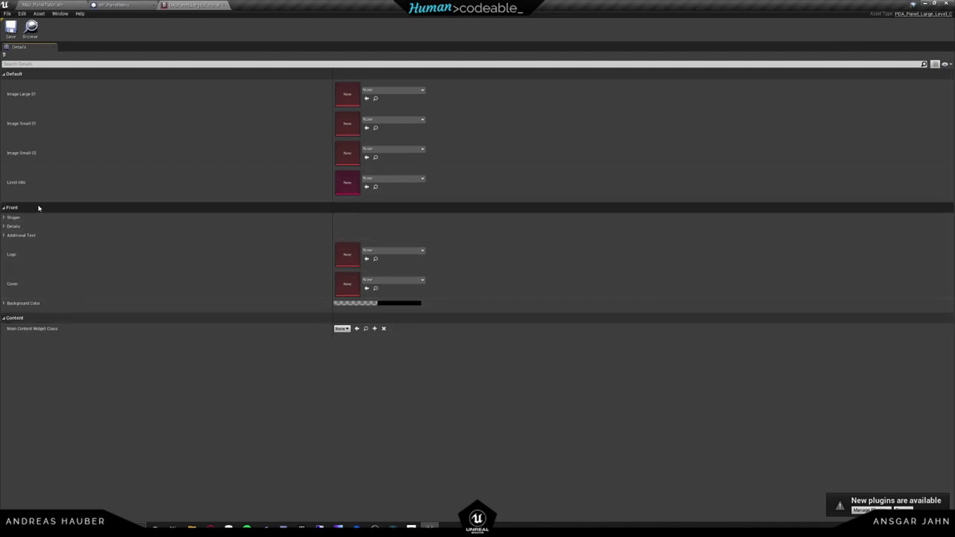
left_click(116, 5)
Back in the level editor, expand the Blueprints and Widgets folders in the content tree
left_click(45, 5)
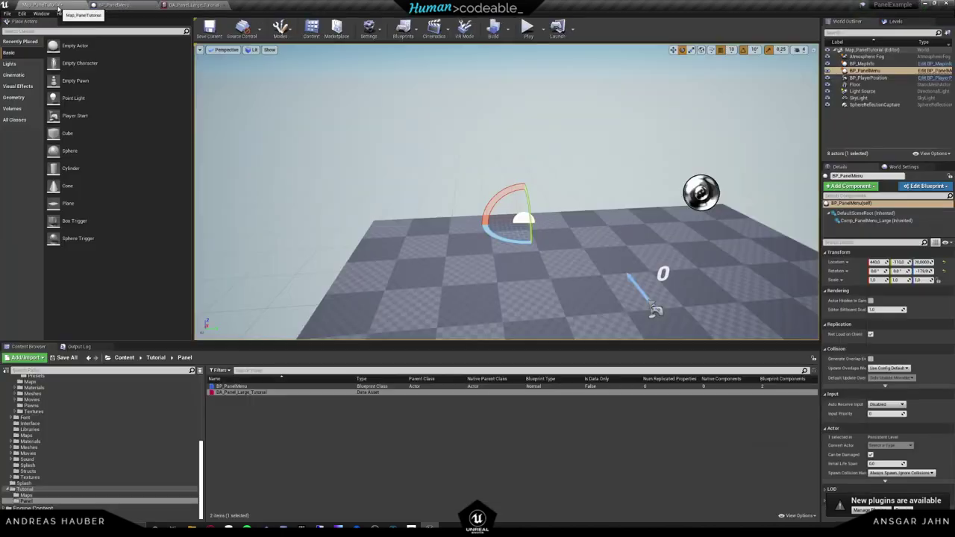
left_click(272, 460)
scroll(152, 441, "up", 3)
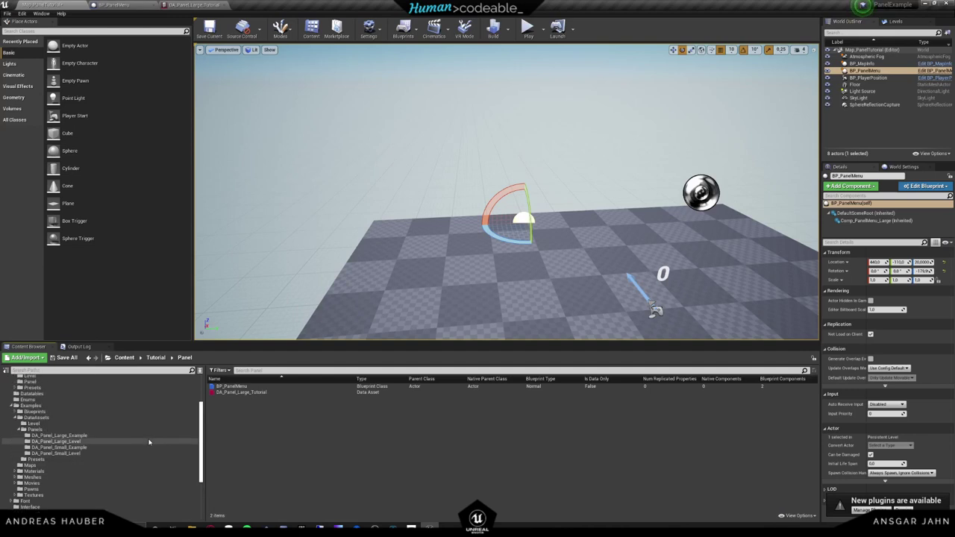
scroll(96, 453, "up", 2)
scroll(96, 453, "up", 3)
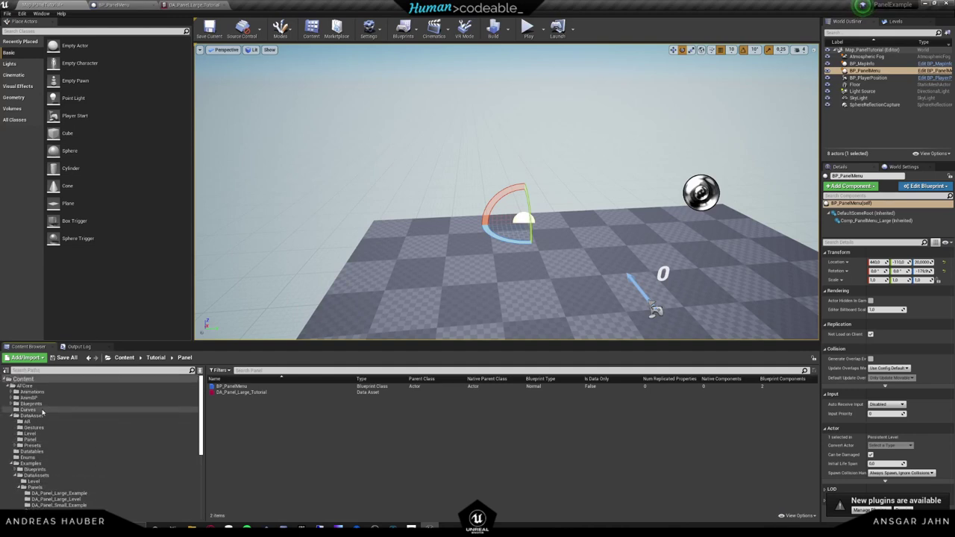
left_click(11, 403)
scroll(23, 459, "down", 1)
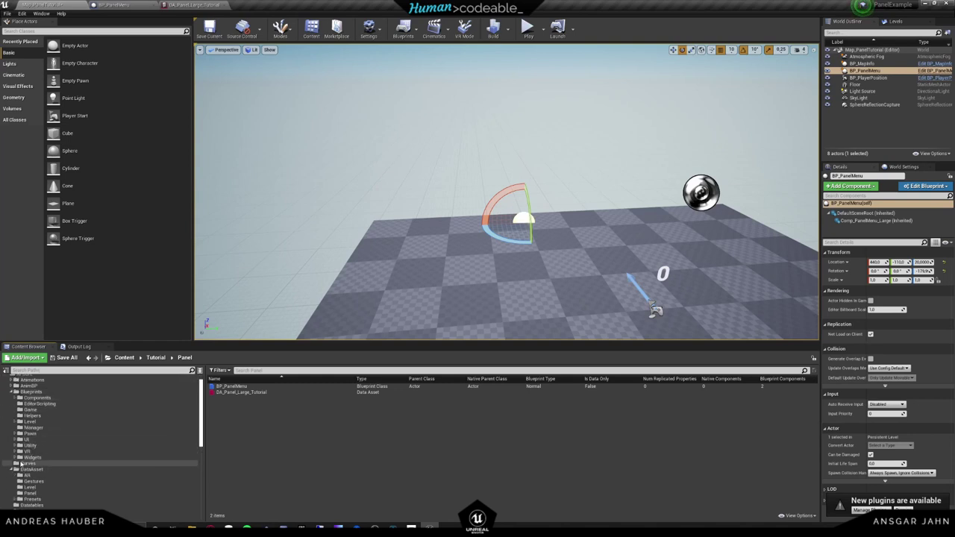
left_click(15, 457)
Open Widget_Panel_Design_Large from the Widgets/Panel folder
scroll(15, 457, "down", 1)
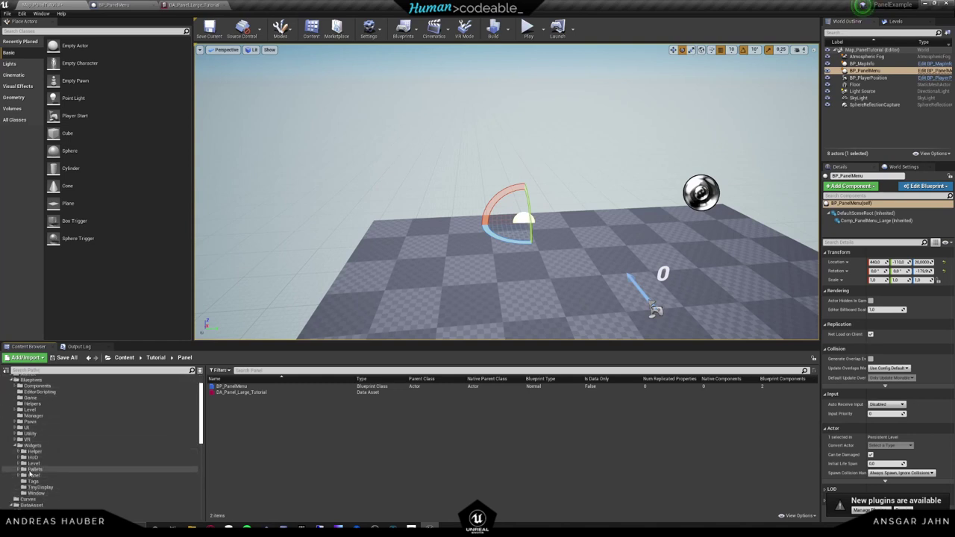
scroll(29, 476, "down", 1)
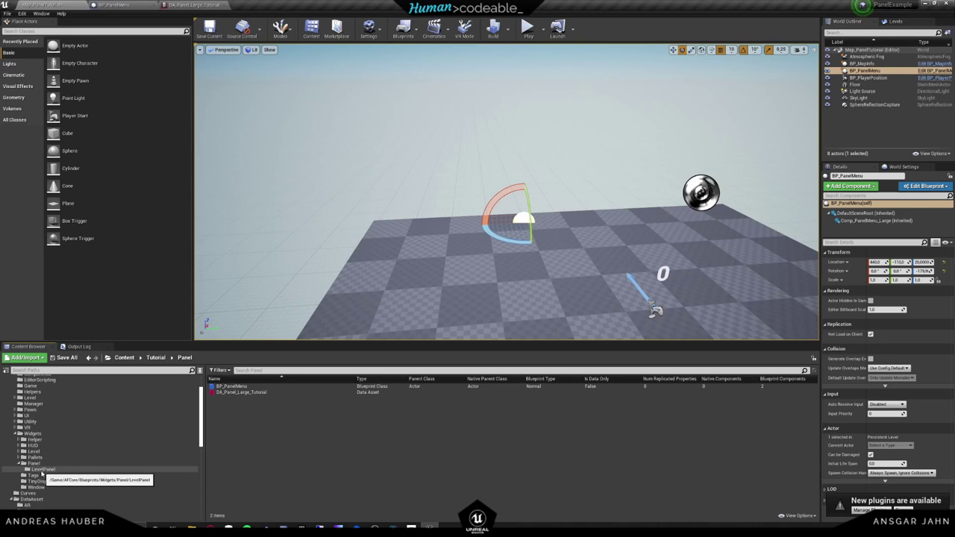
left_click(42, 470)
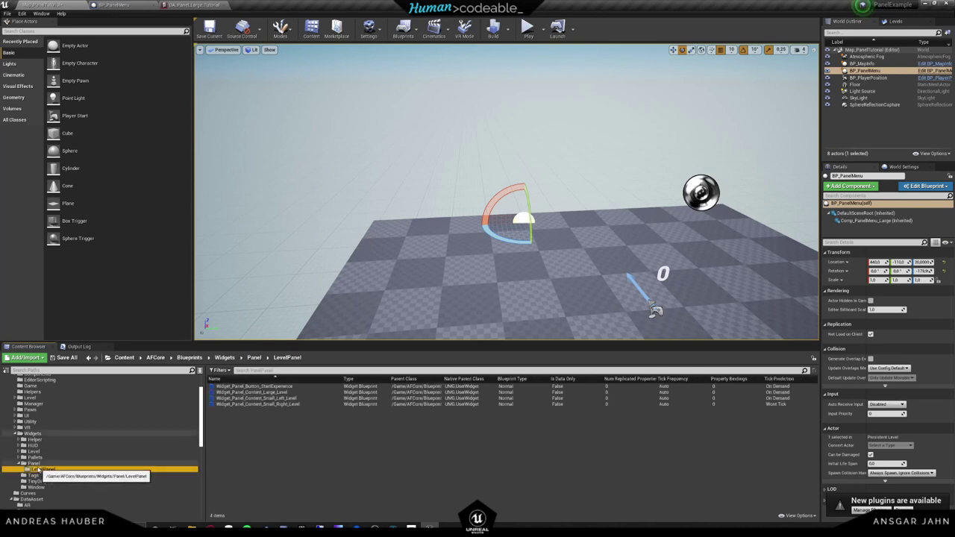
left_click(33, 463)
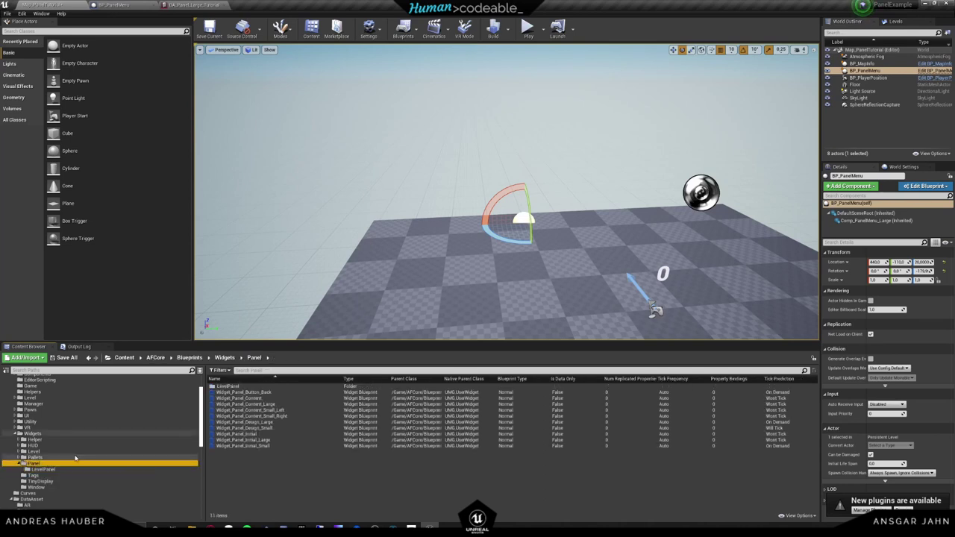
double_click(277, 422)
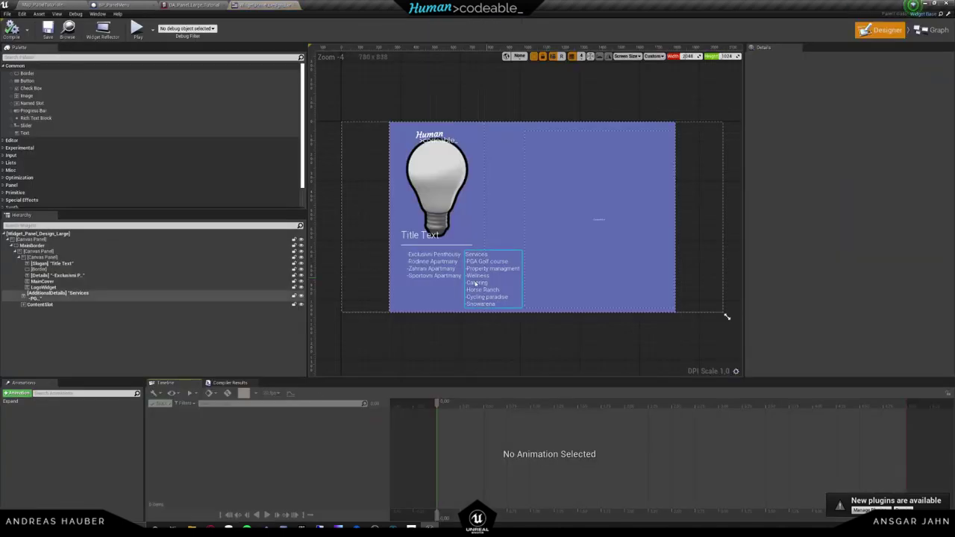
Float the Widget_Panel_Design_Large editor into its own window beside the DA_Panel_Large_Tutorial data asset
left_click(682, 255)
left_click(436, 282)
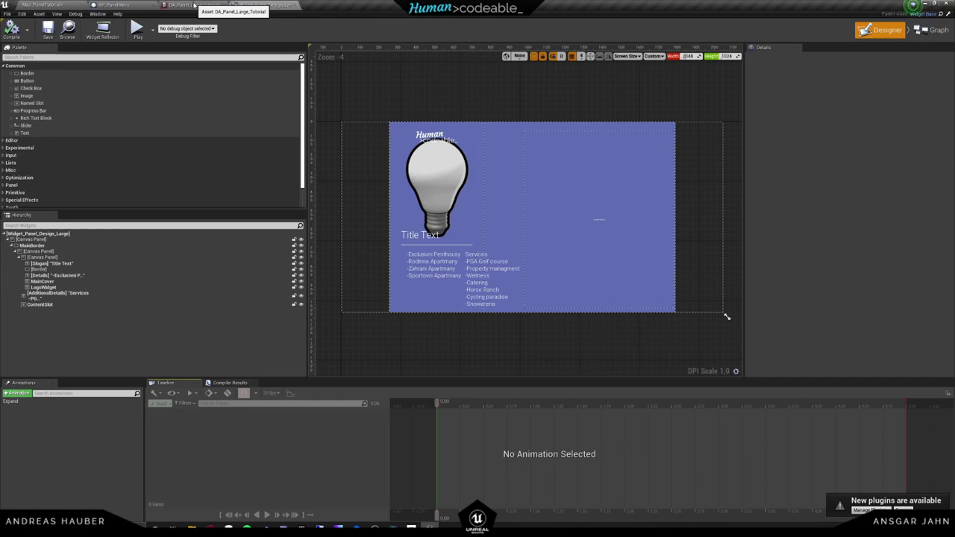
left_click_drag(262, 6, 953, 291)
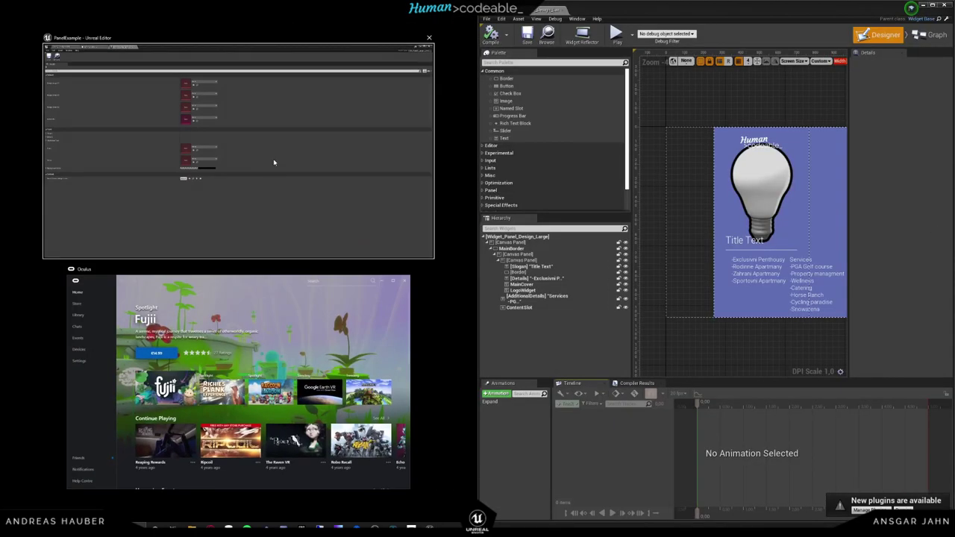
left_click(275, 166)
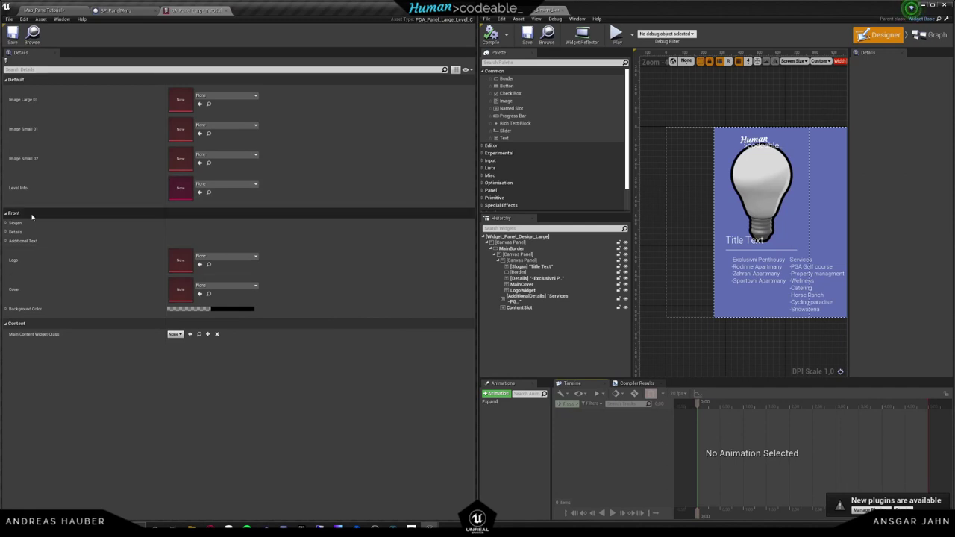
scroll(741, 355, "down", 2)
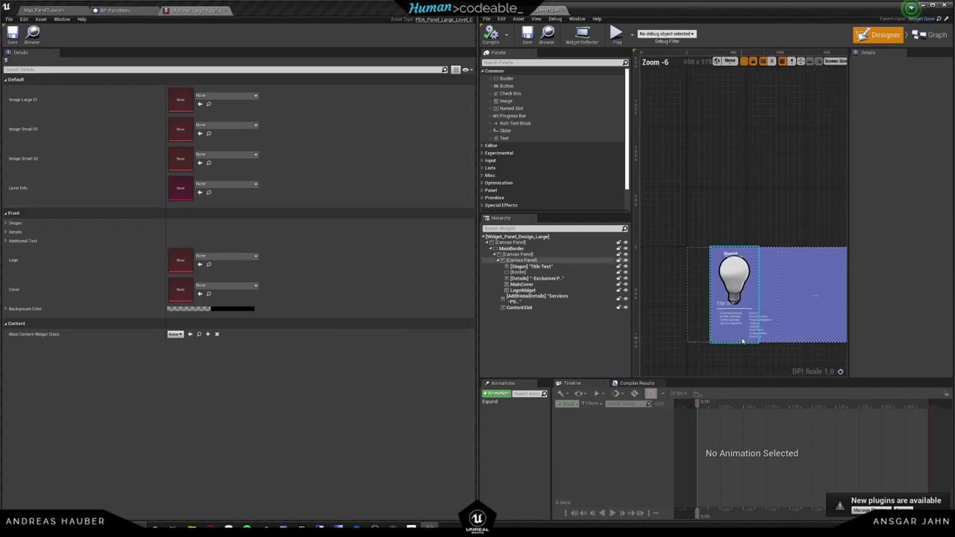
right_click_drag(741, 354, 699, 313)
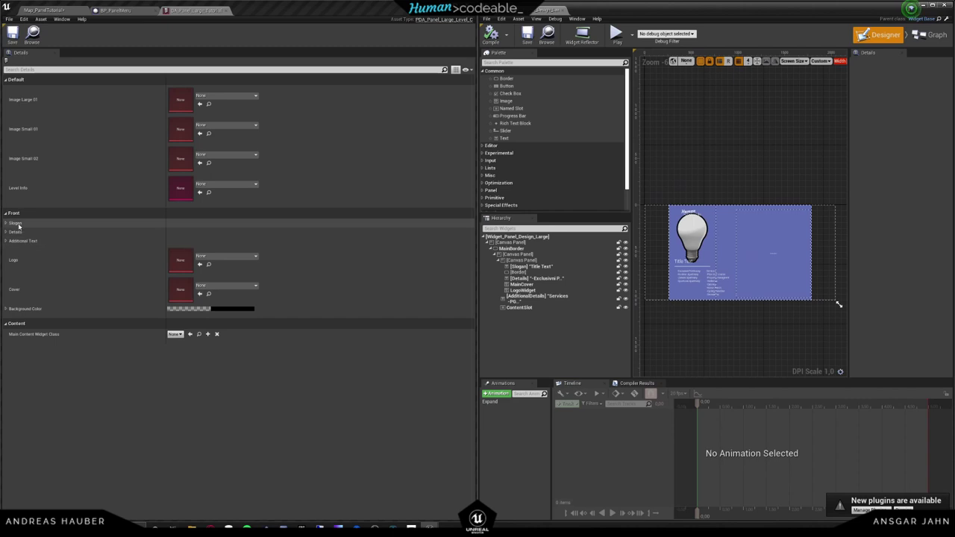
left_click(530, 267)
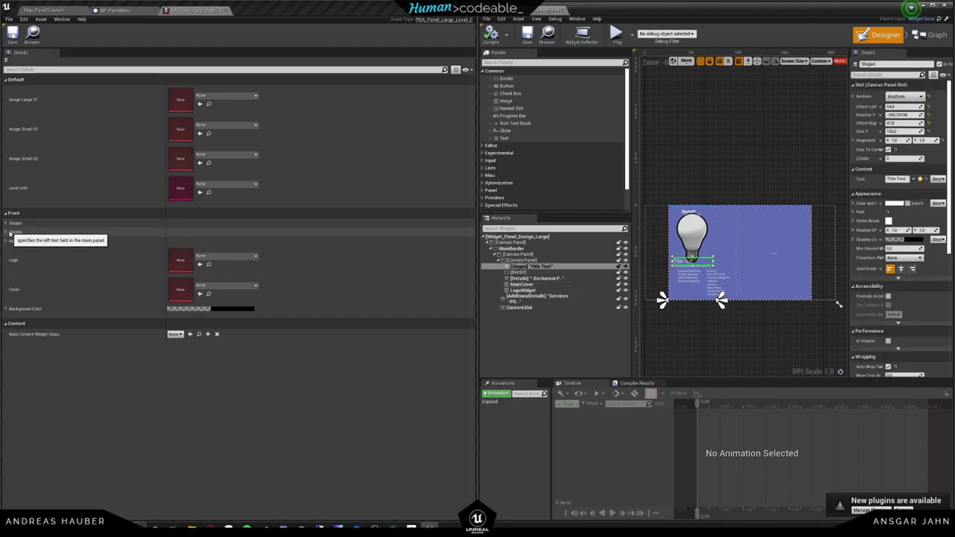
scroll(675, 291, "up", 3)
left_click(711, 259)
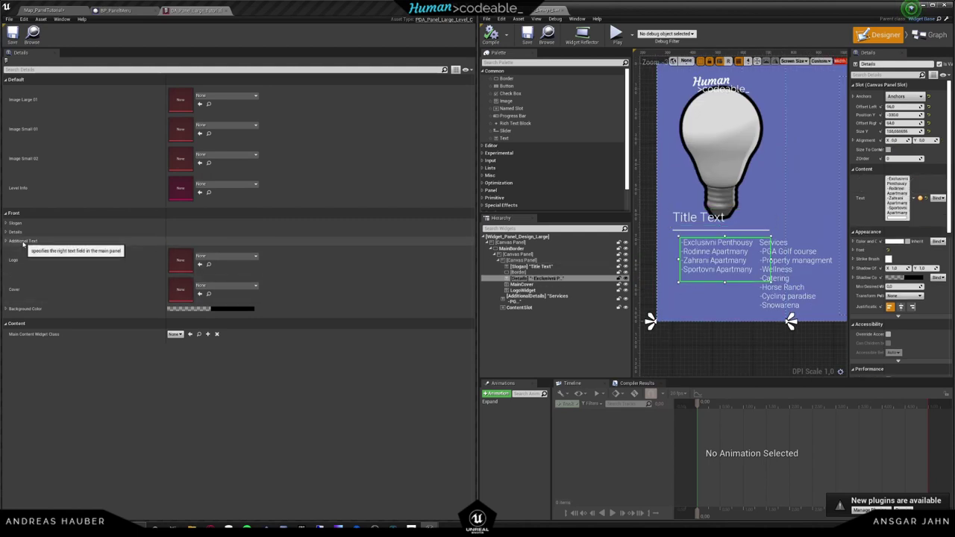
left_click(776, 287)
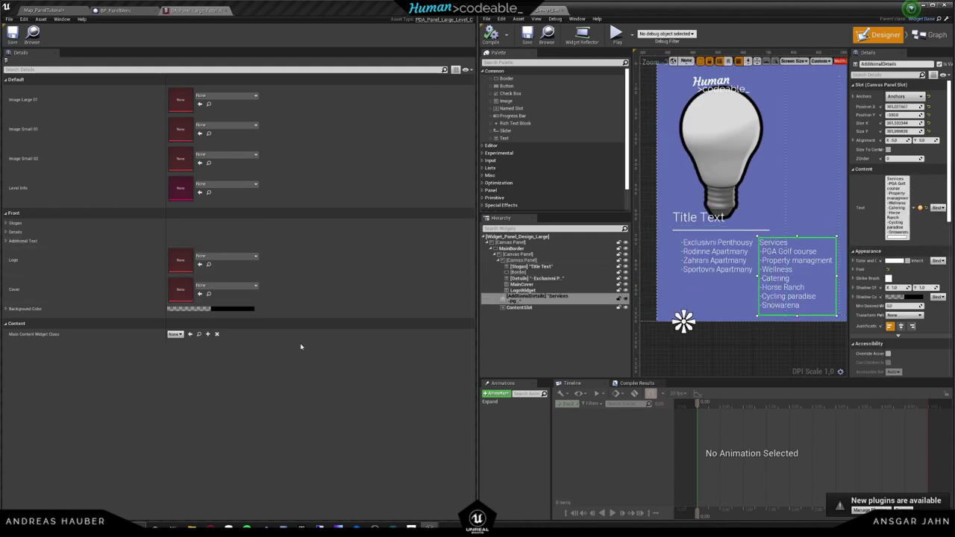
left_click(724, 82)
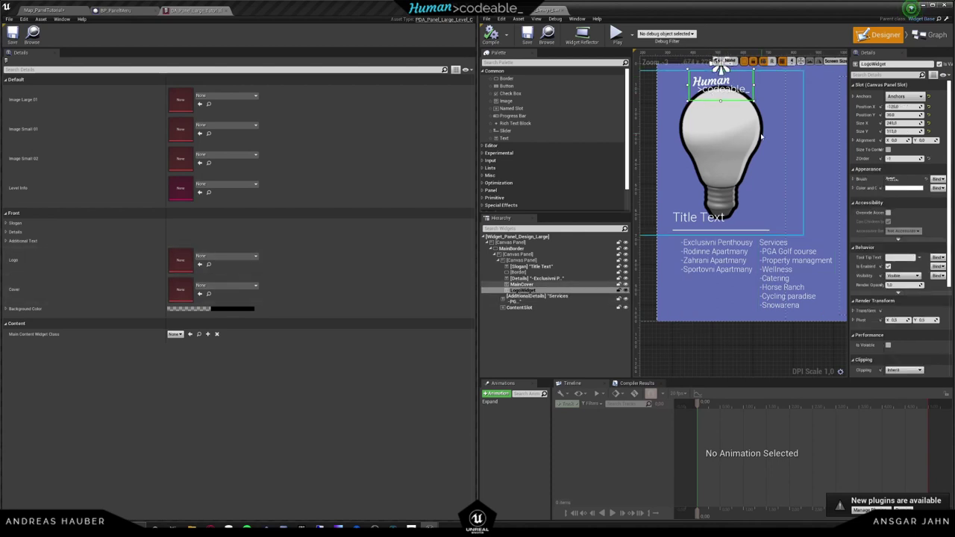
left_click(692, 162)
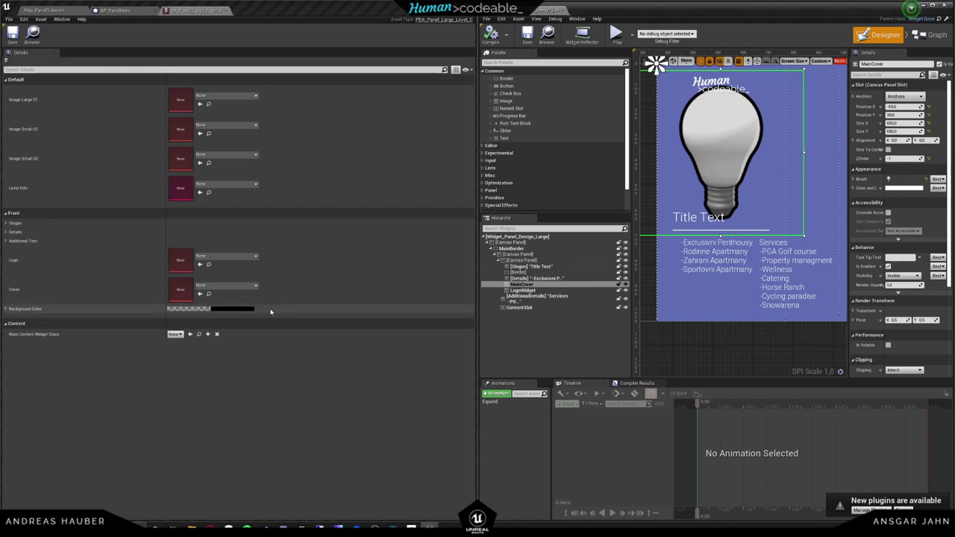
Fill the Slogan, Details and Additional Text keys with 'Tutorial', two-line sample text and 'Additional Text'
left_click(7, 223)
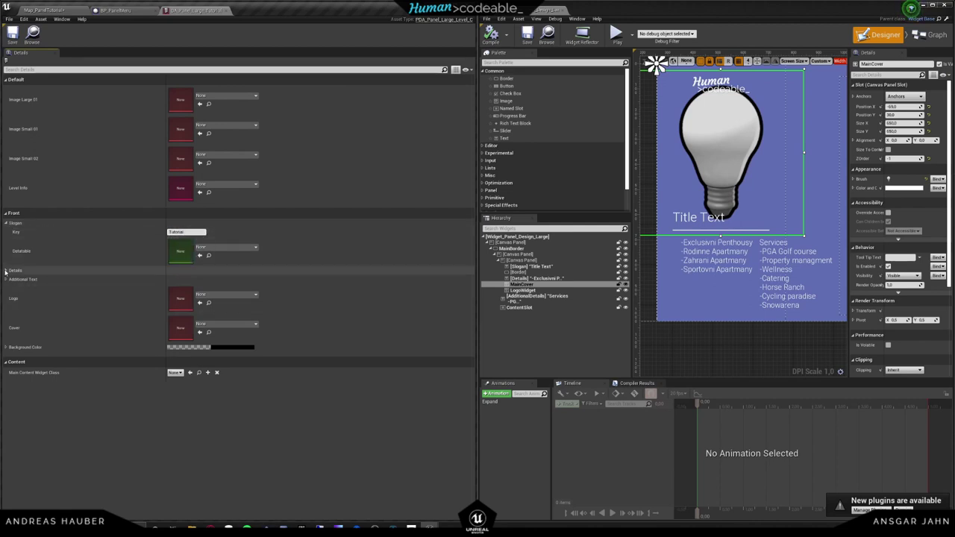
left_click(223, 271)
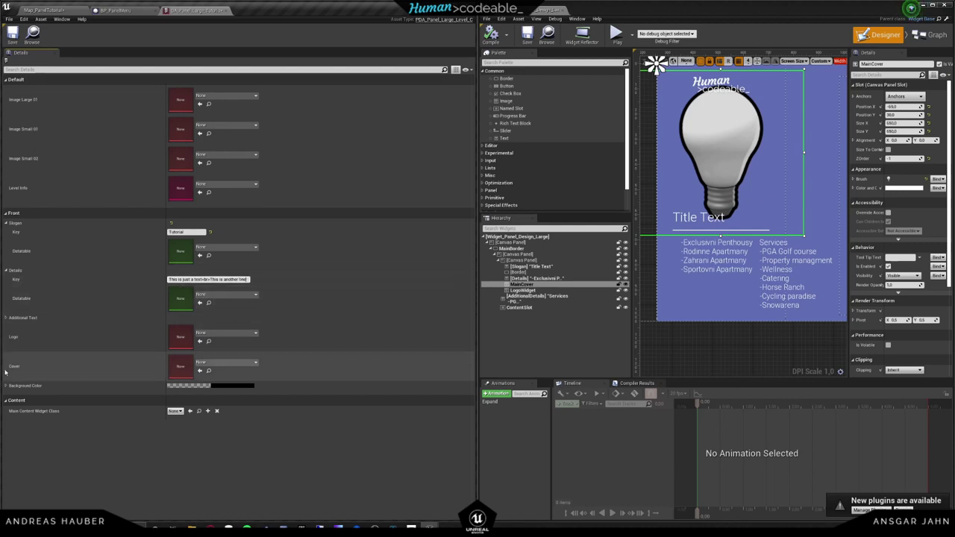
left_click(6, 317)
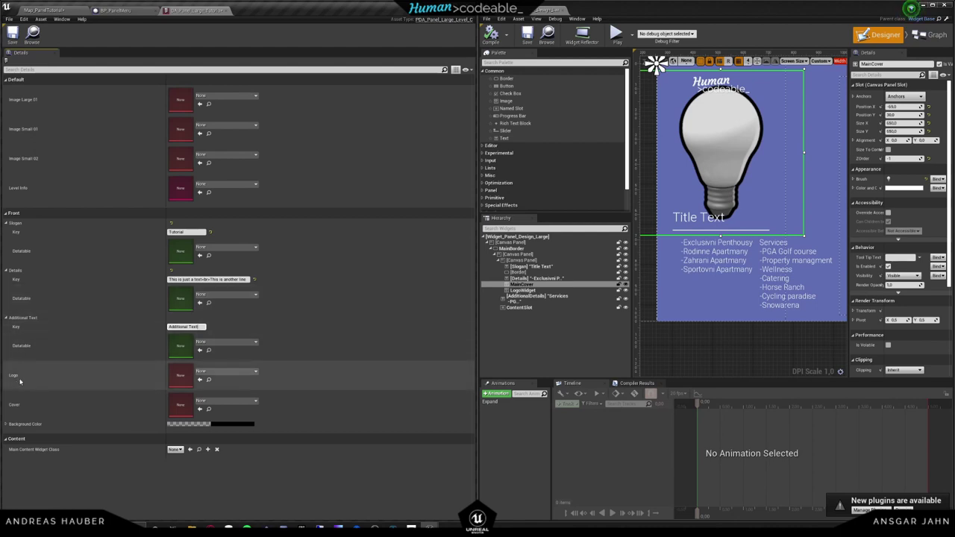
left_click(237, 372)
Set the Logo slot to the Human codeable logo texture taken from the LogoWidget brush
scroll(276, 321, "down", 2)
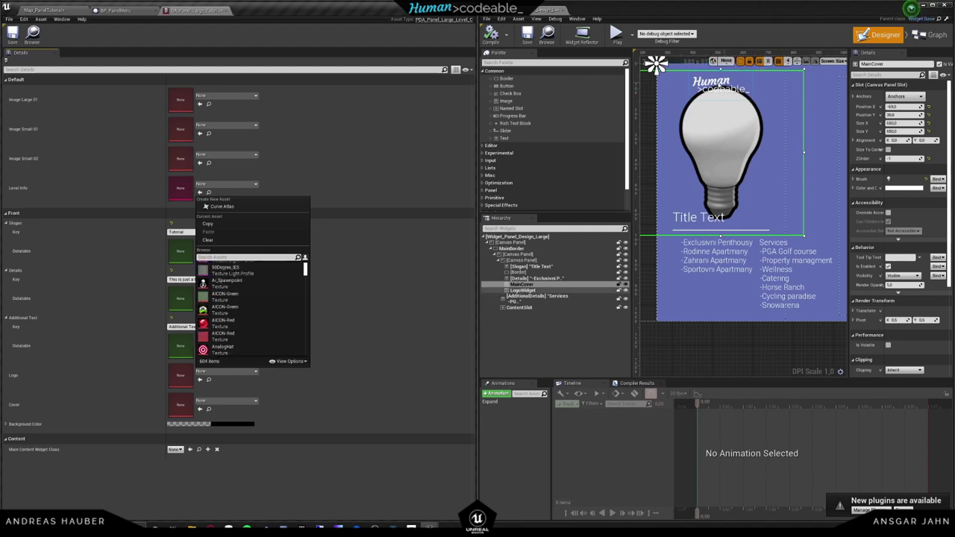
left_click(718, 85)
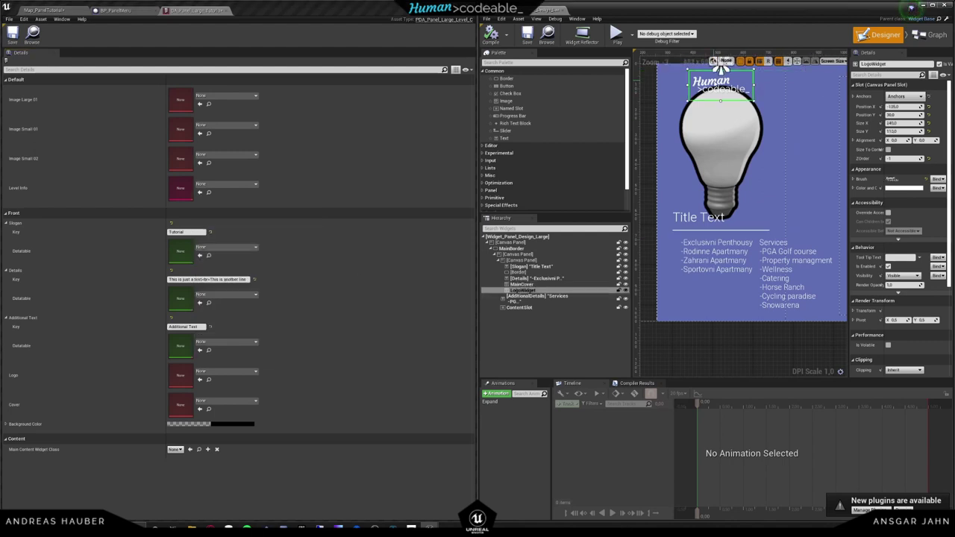
right_click(862, 181)
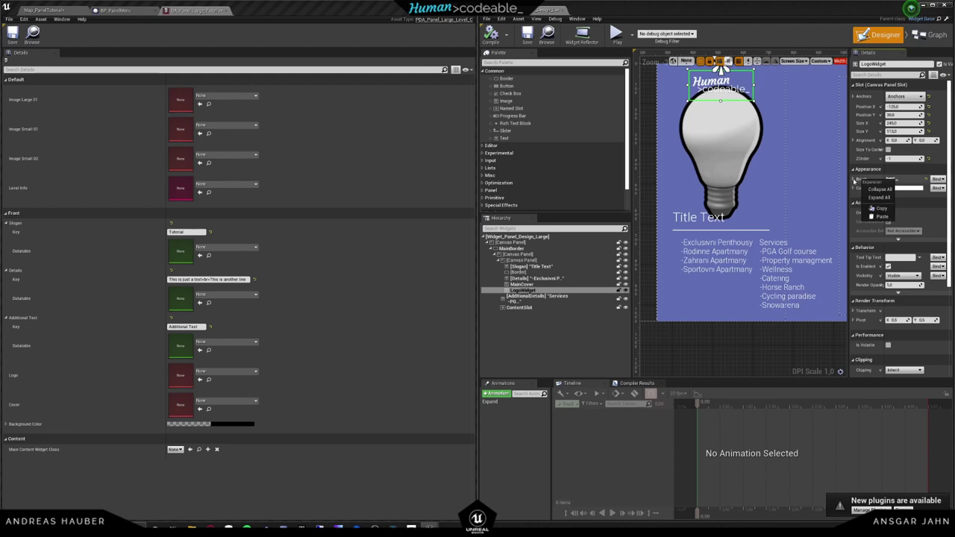
left_click(877, 197)
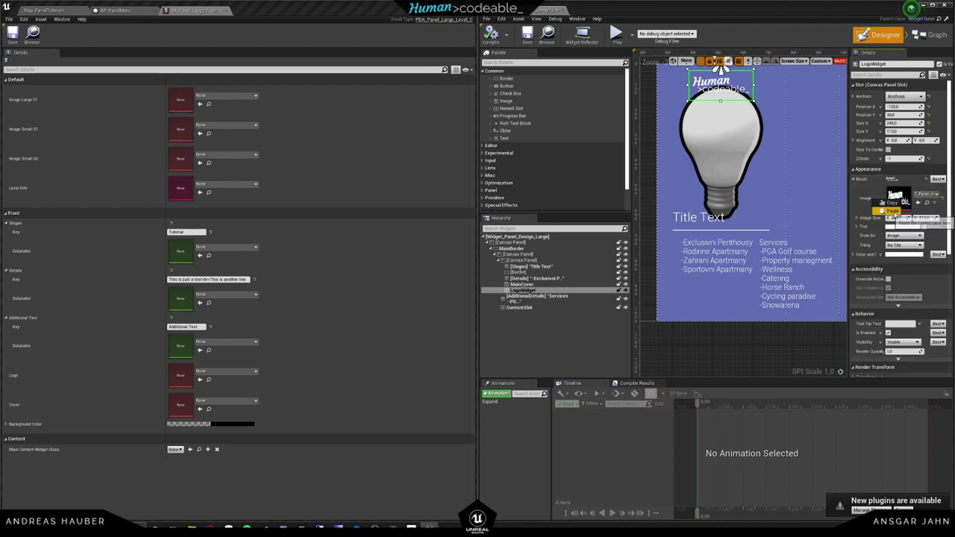
left_click_drag(63, 355, 163, 388)
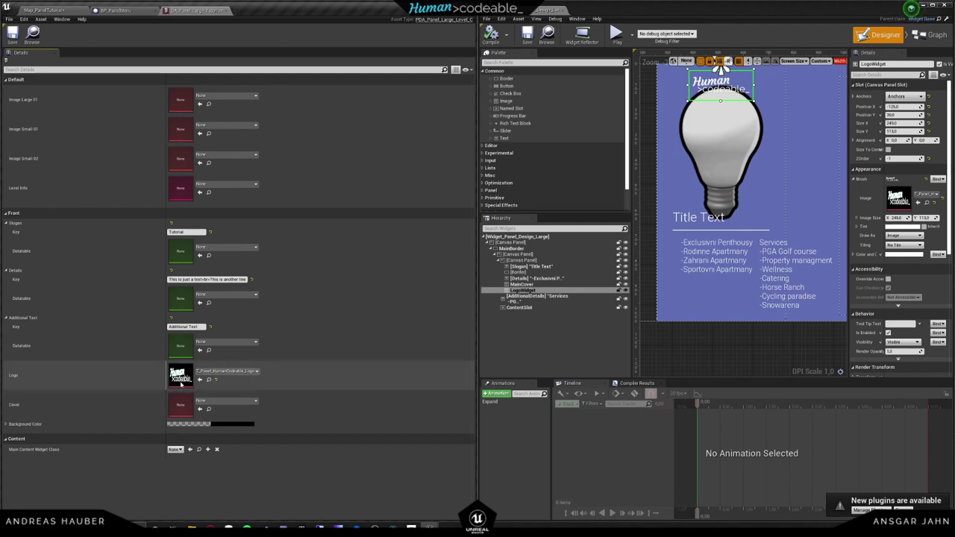
Set the Cover slot to the S_Trigger texture
left_click(227, 400)
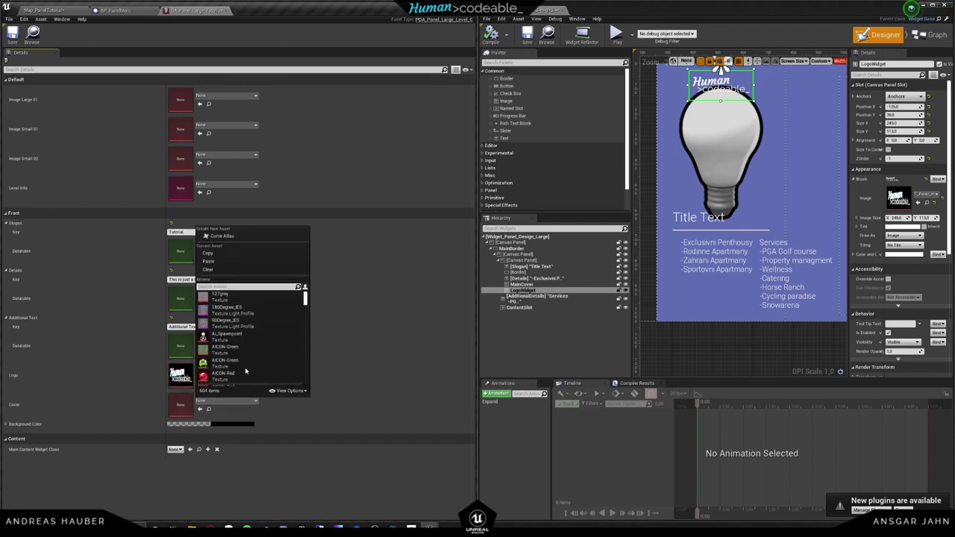
scroll(262, 357, "down", 5)
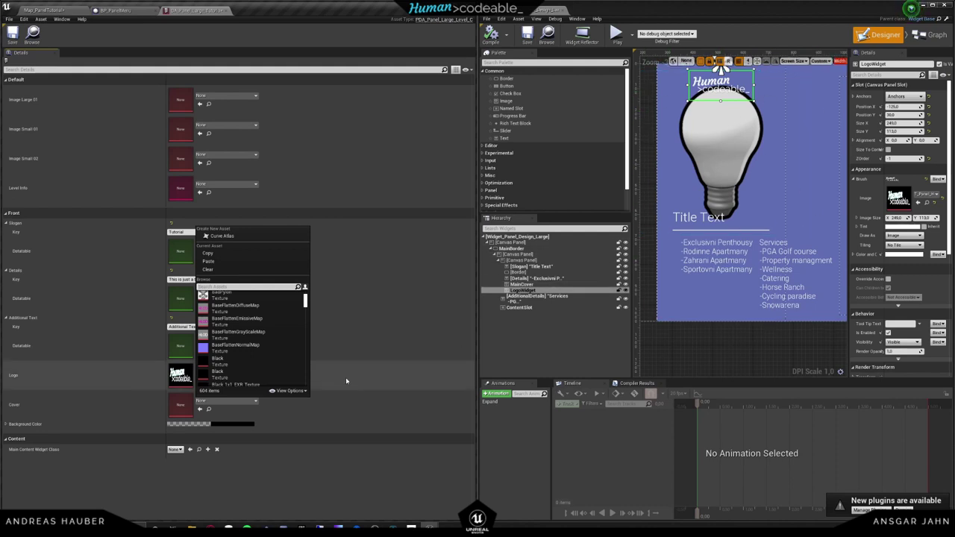
scroll(301, 346, "down", 2)
scroll(301, 347, "down", 5)
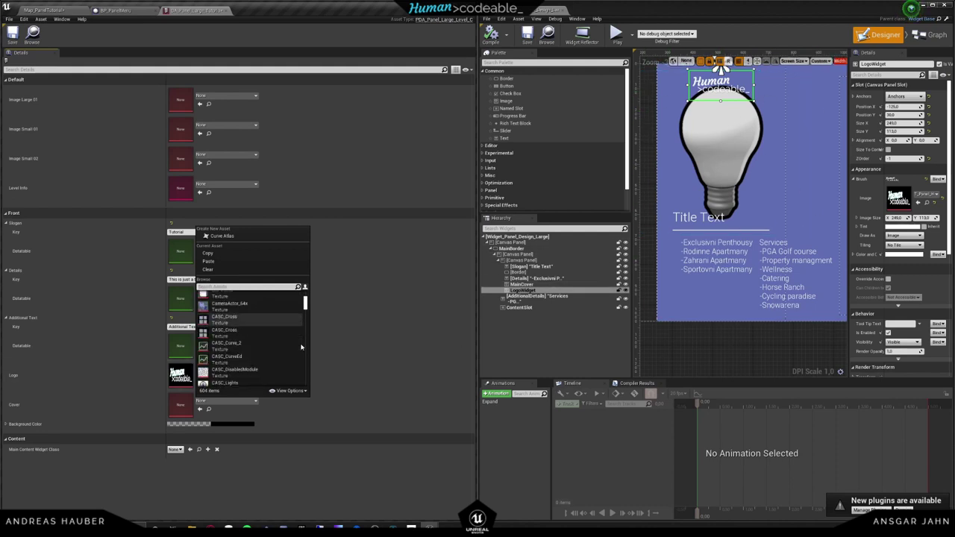
left_click_drag(305, 304, 304, 328)
scroll(240, 346, "down", 5)
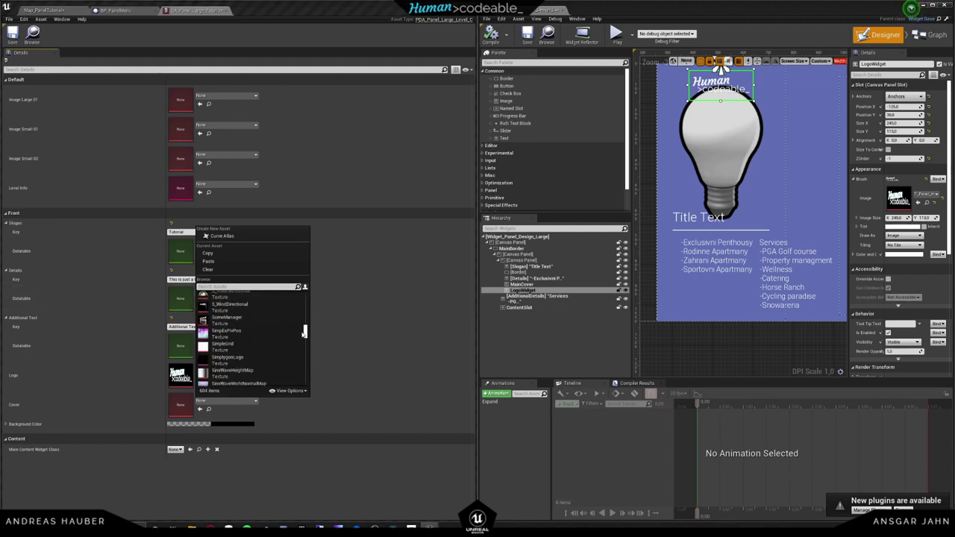
scroll(239, 349, "down", 2)
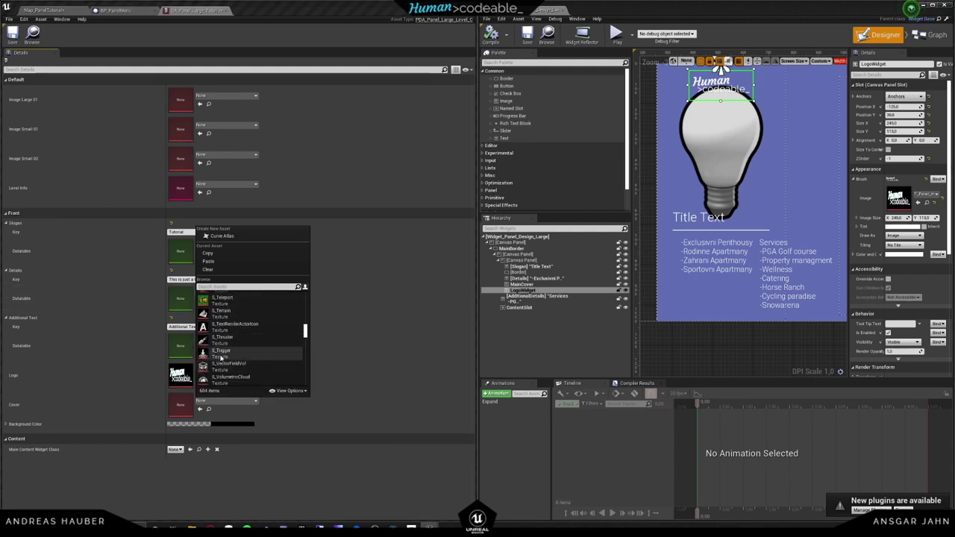
left_click(232, 355)
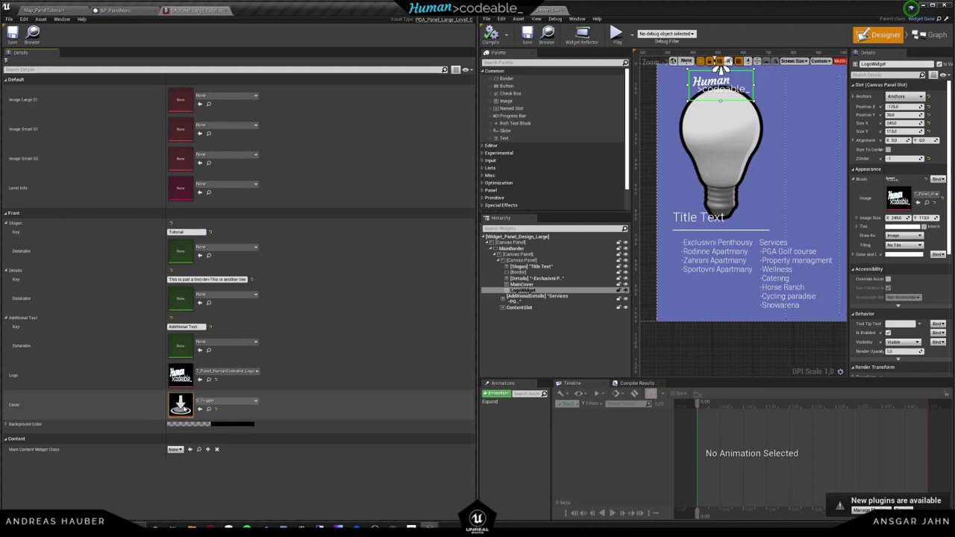
left_click(202, 425)
Set the Background Color to a light cyan-blue and save DA_Panel_Large_Tutorial
left_click_drag(250, 385, 209, 386)
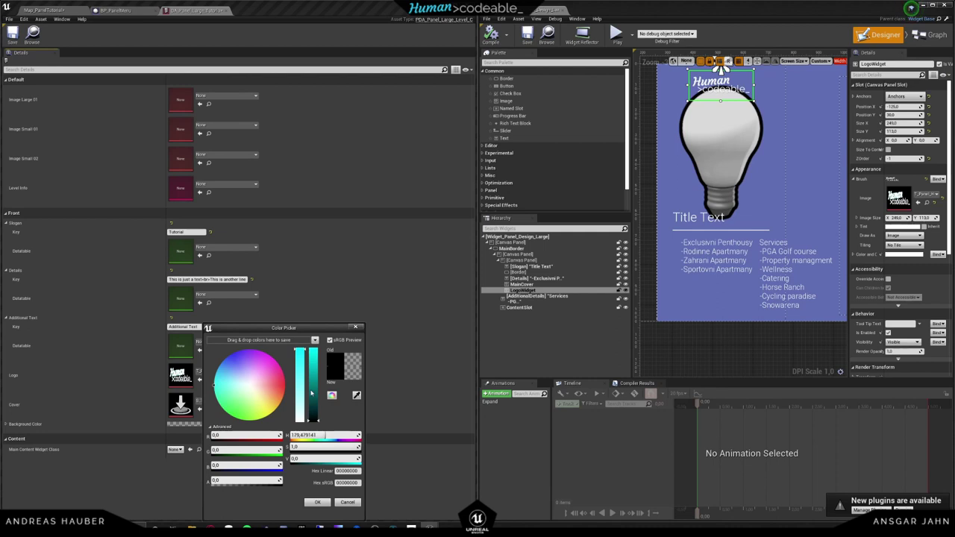
left_click_drag(311, 393, 311, 351)
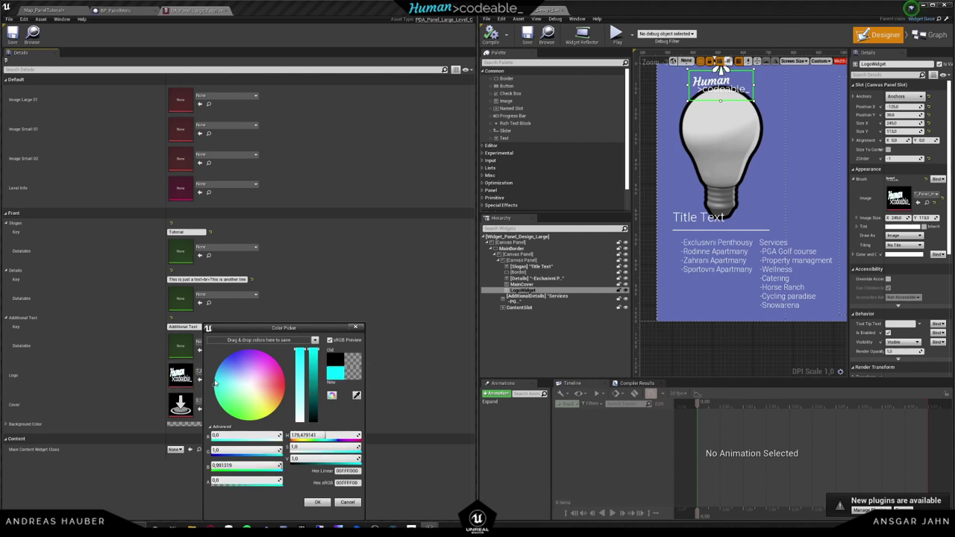
left_click_drag(223, 384, 220, 380)
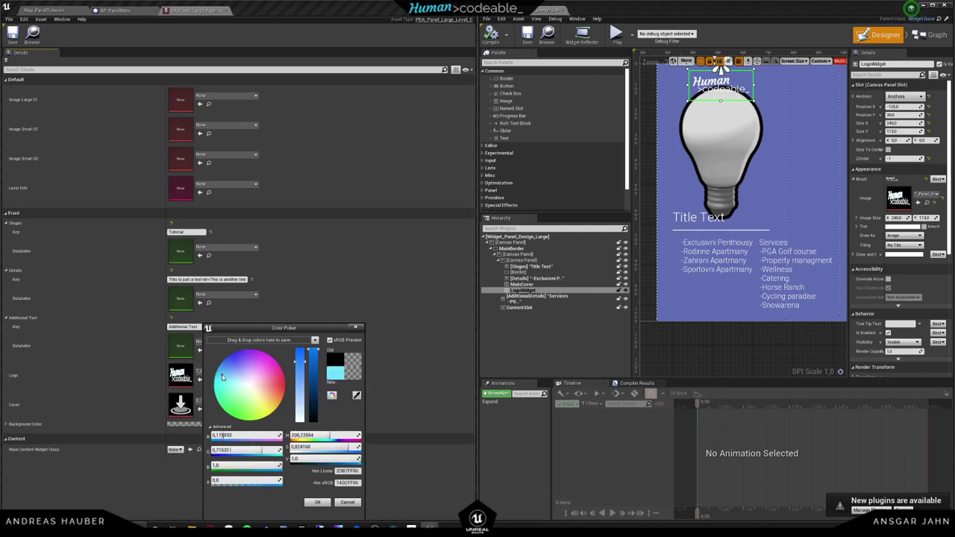
left_click(317, 502)
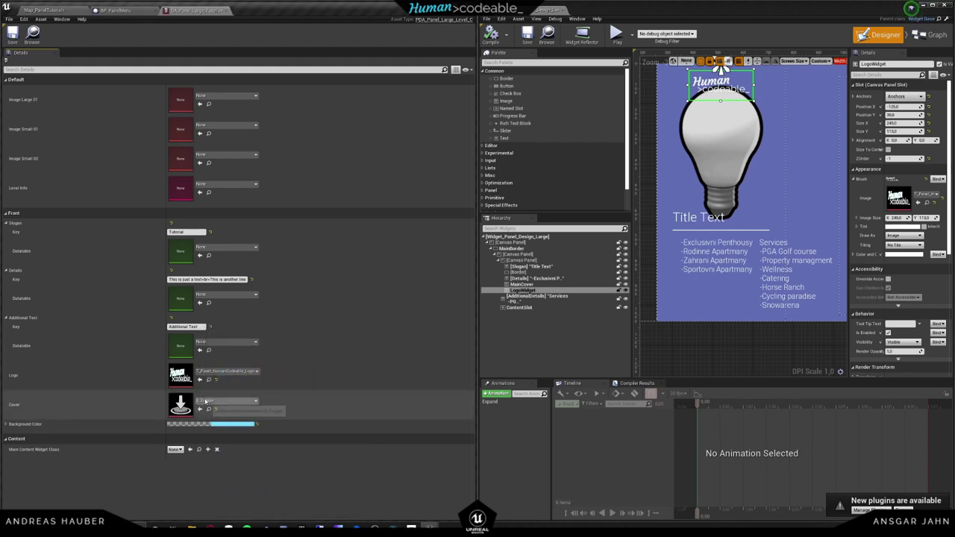
left_click(12, 34)
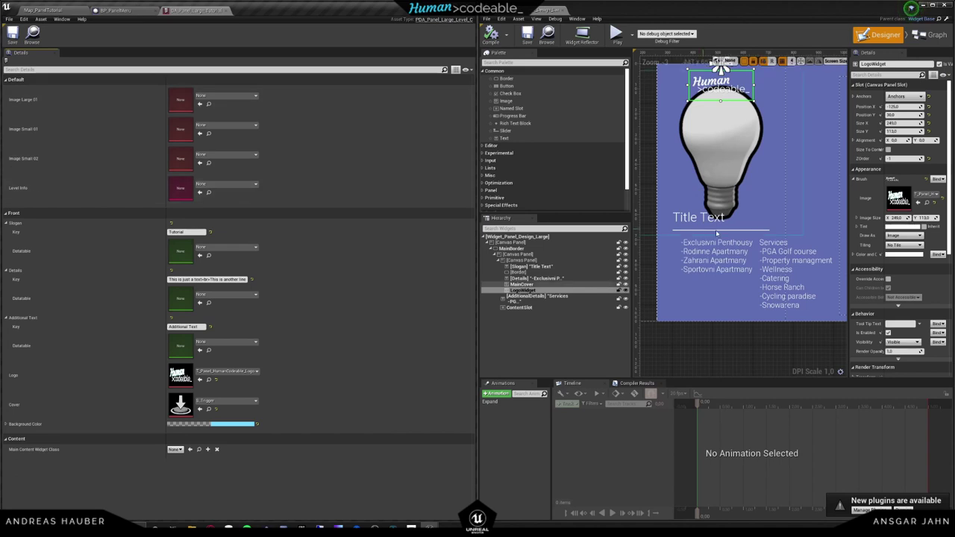
Zoom out the designer, deselect LogoWidget, and return to the Map_PanelTutorial level editor
scroll(714, 271, "down", 3)
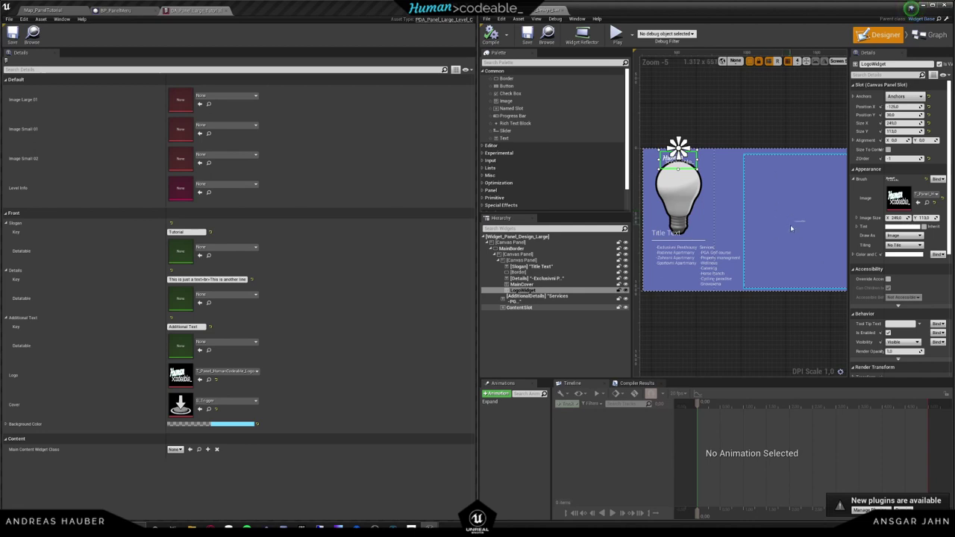
left_click(723, 110)
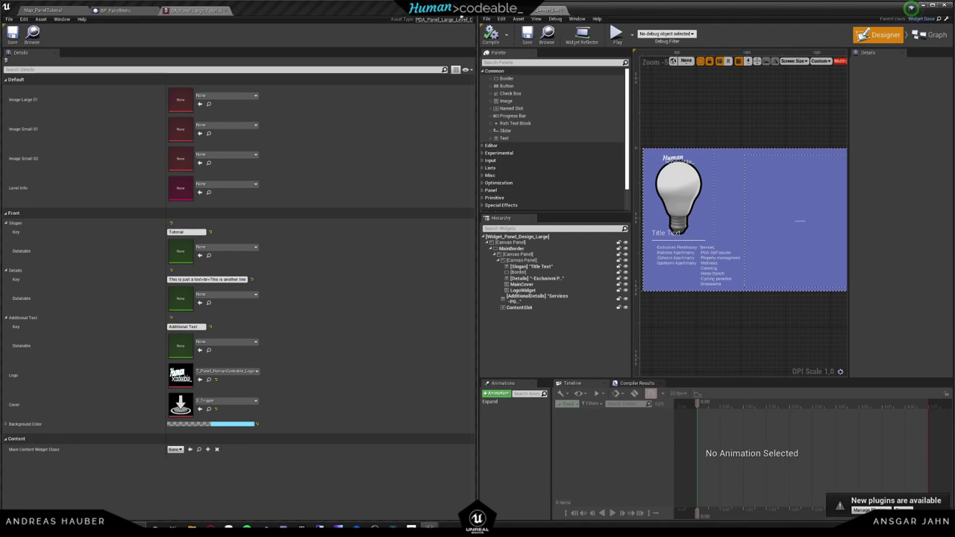
left_click(61, 10)
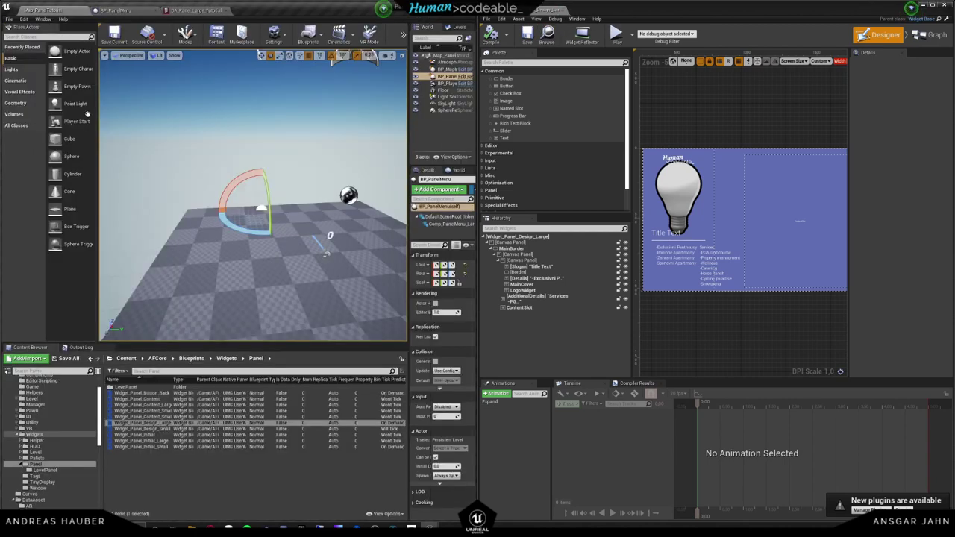
Open Widget_Panel_Content_Large_Level from the LevelPanel folder, then return to the DA_Panel_Large_Tutorial tab
double_click(173, 386)
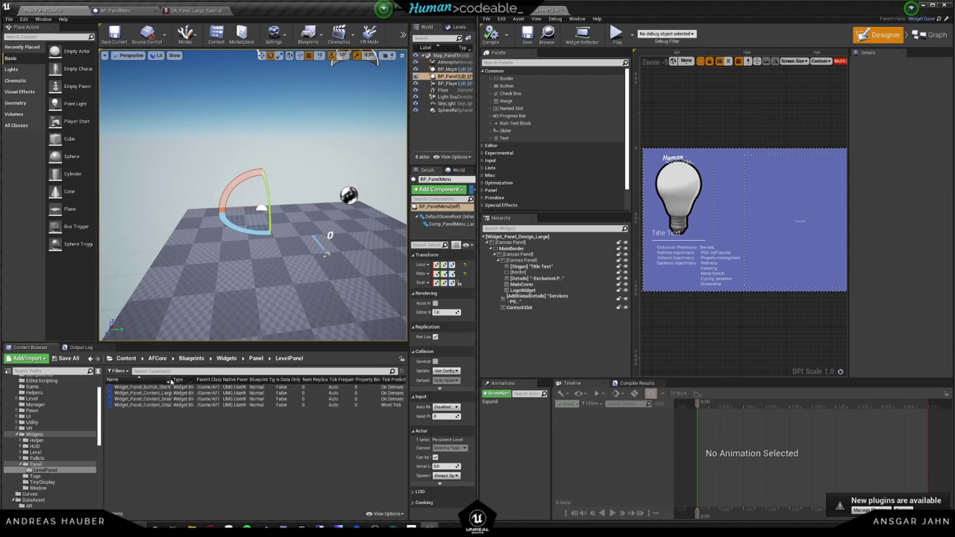
double_click(156, 393)
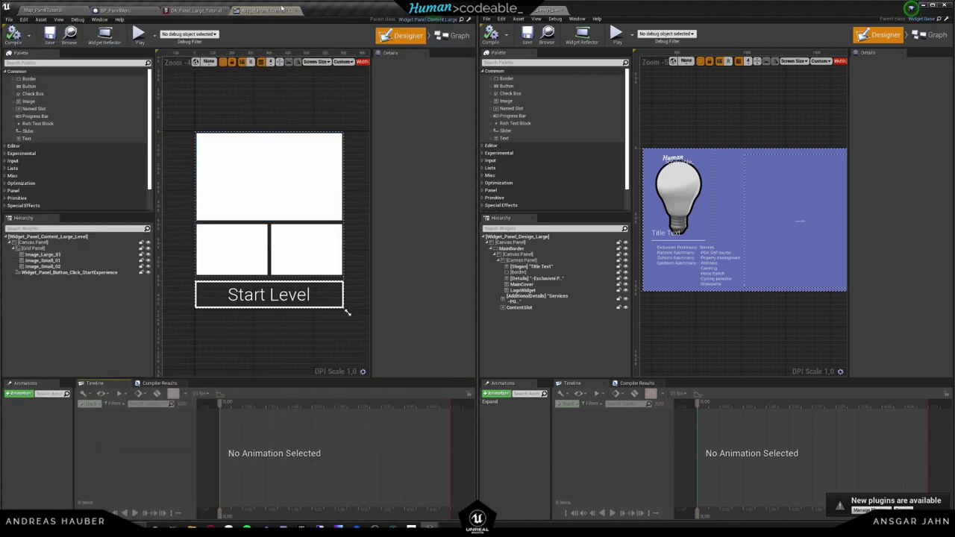
left_click(282, 10)
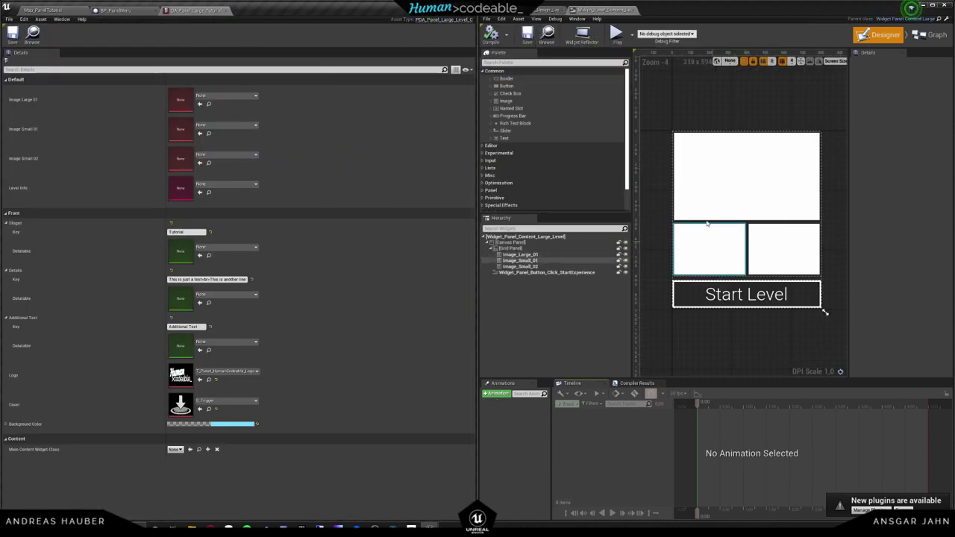
Compare Widget_Panel_Content_Large_Level against Widget_Panel_Design_Large, then select MainCover in the design
left_click(548, 11)
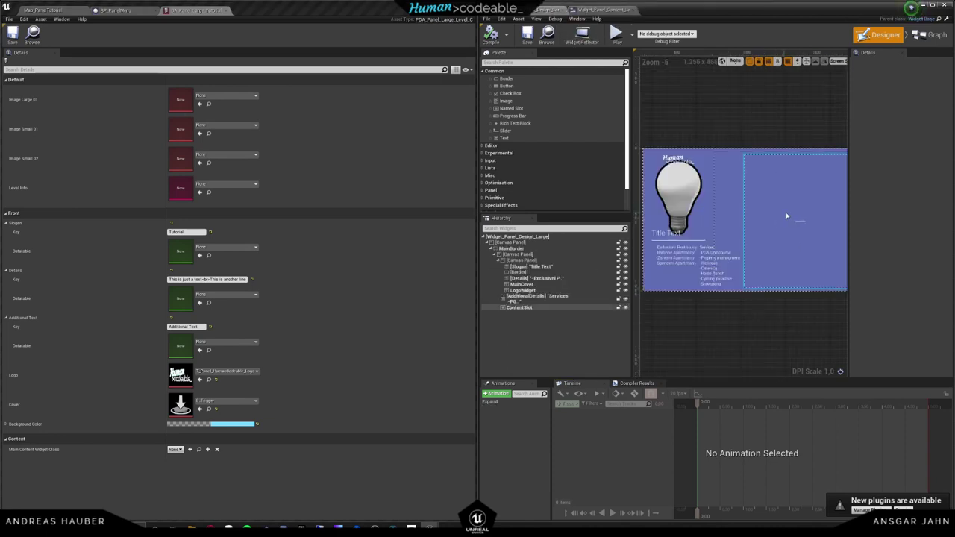
left_click(596, 9)
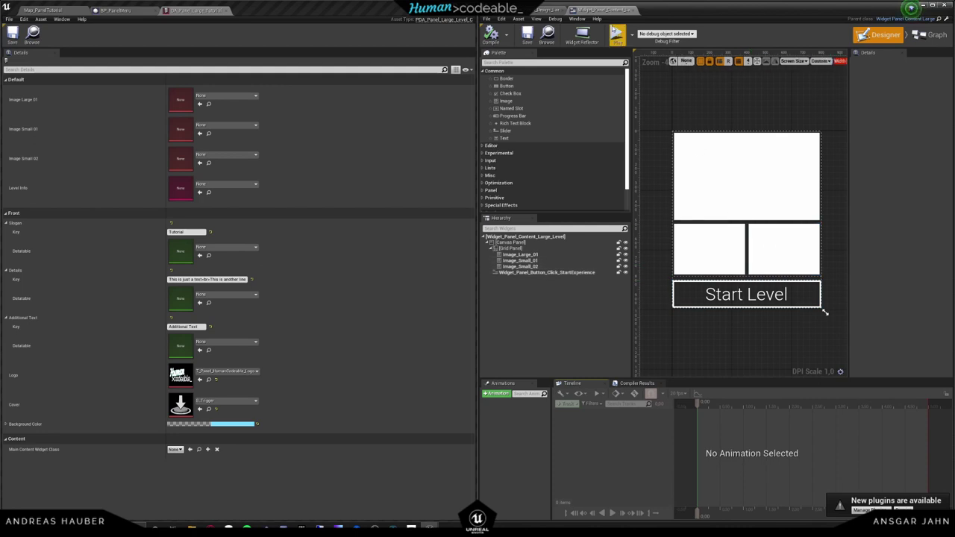
left_click(549, 10)
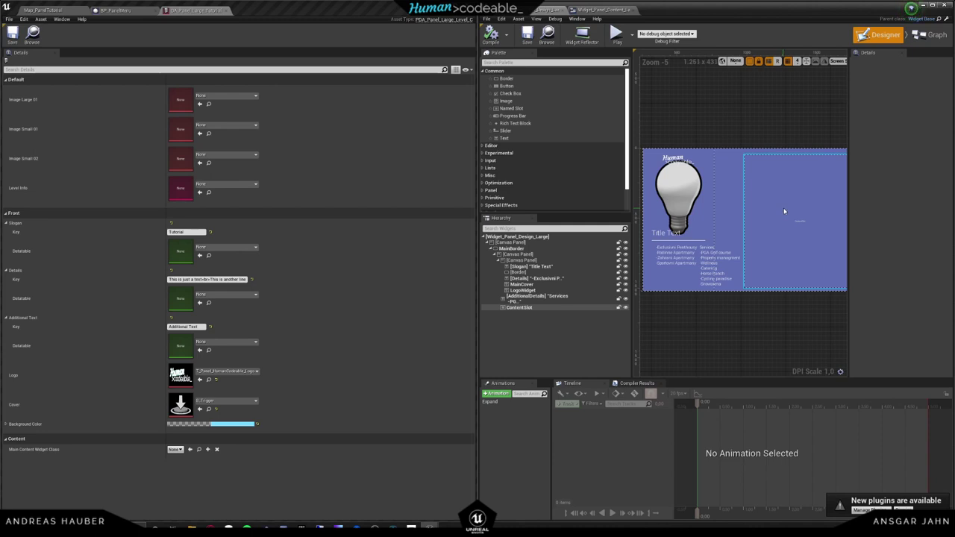
left_click(684, 236)
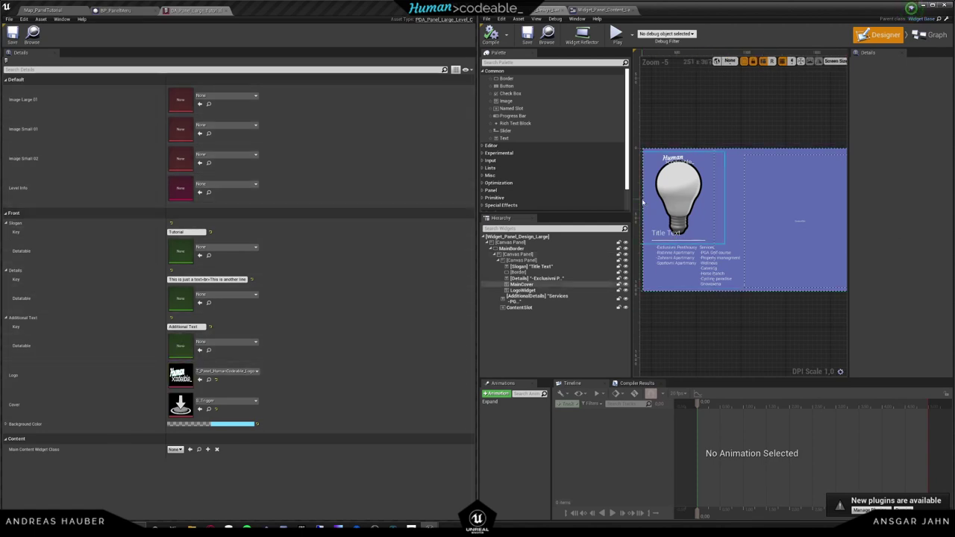
Set Main Content Widget Class to Widget_Panel_Content_Large_Level in the tutorial data asset
double_click(783, 221)
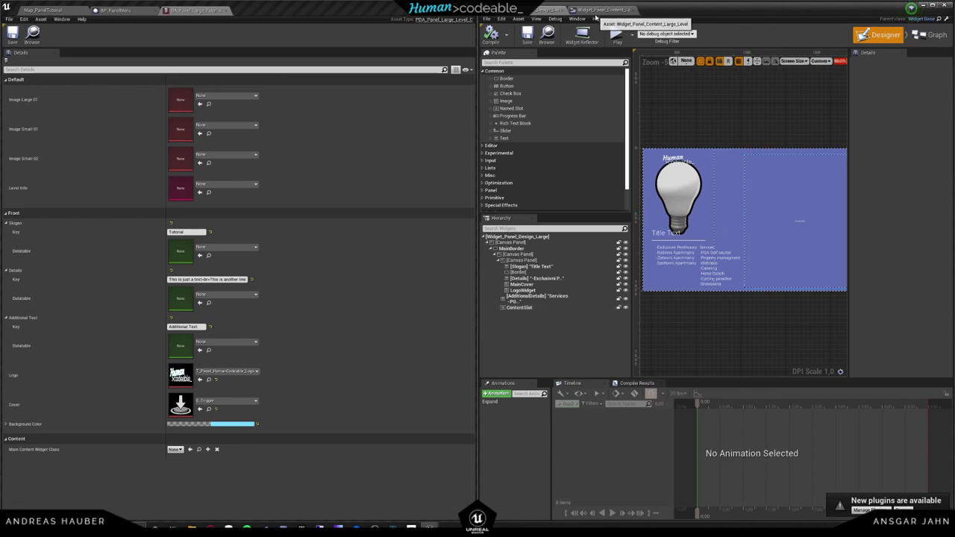
left_click(550, 9)
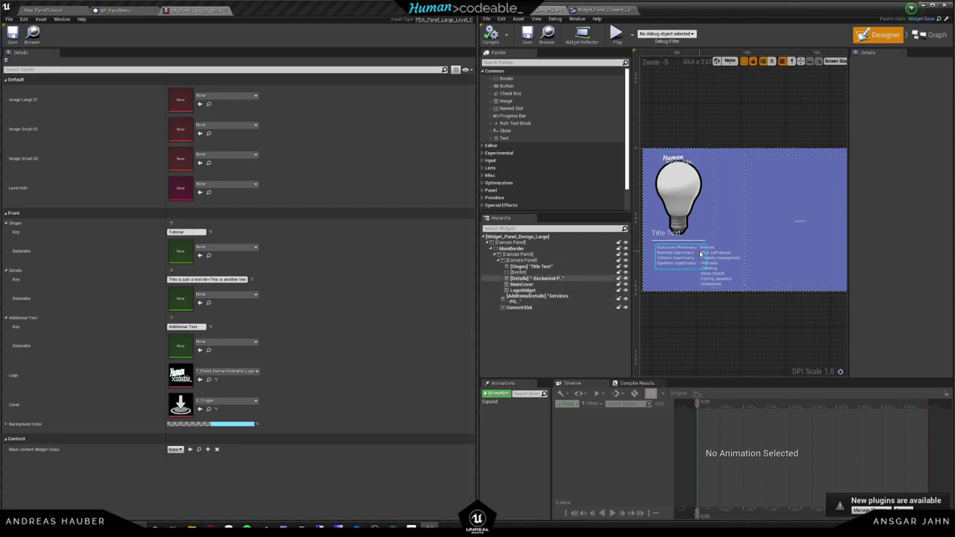
left_click(176, 449)
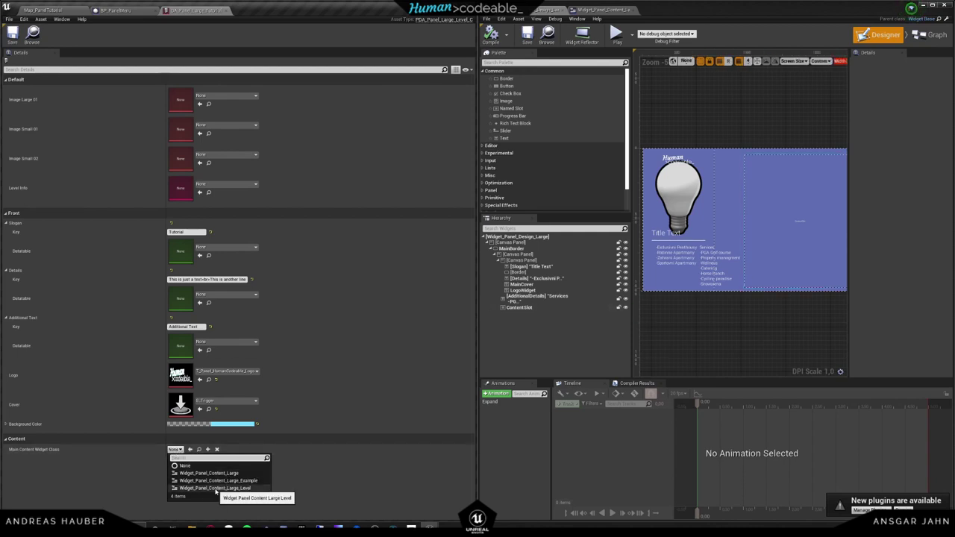
left_click(232, 489)
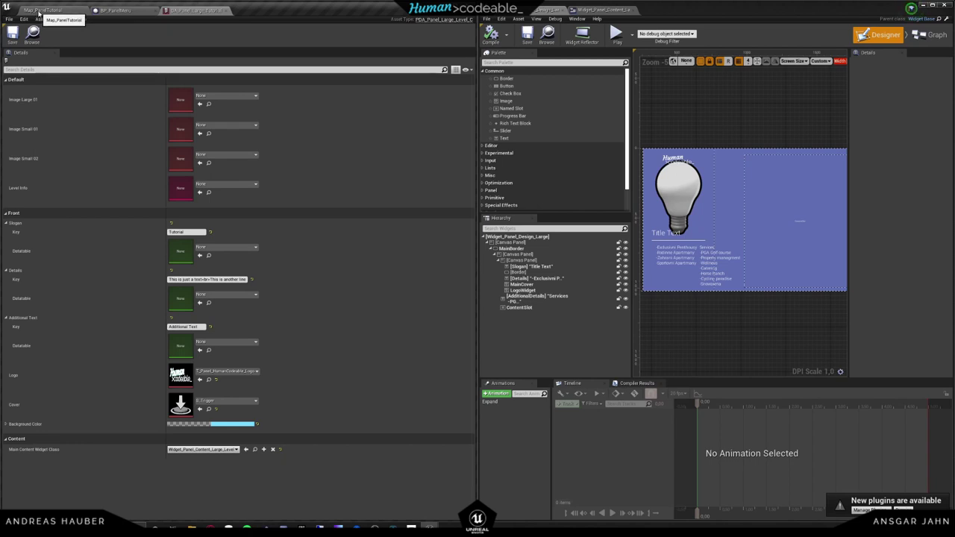
left_click(38, 11)
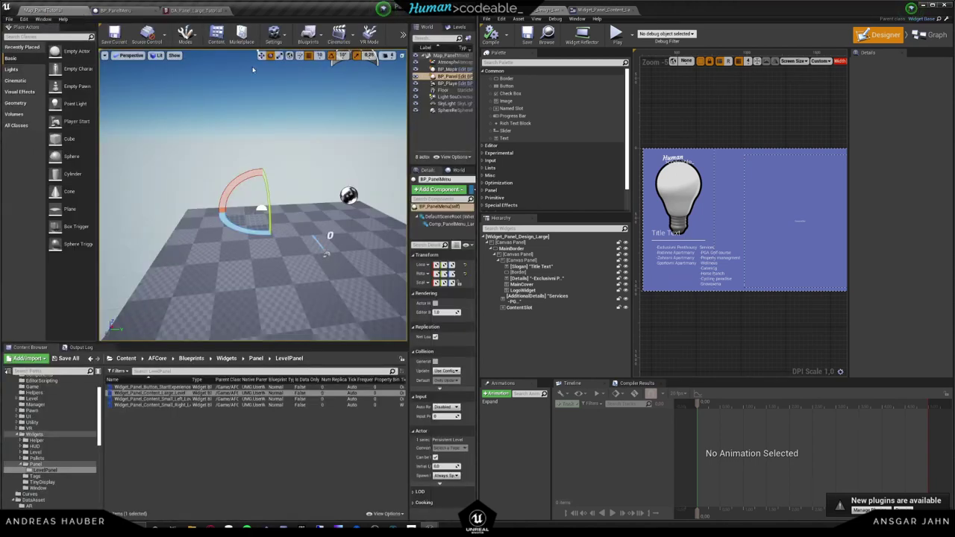
Assign a texture to the Image Large 01 slot
left_click(203, 12)
left_click(218, 96)
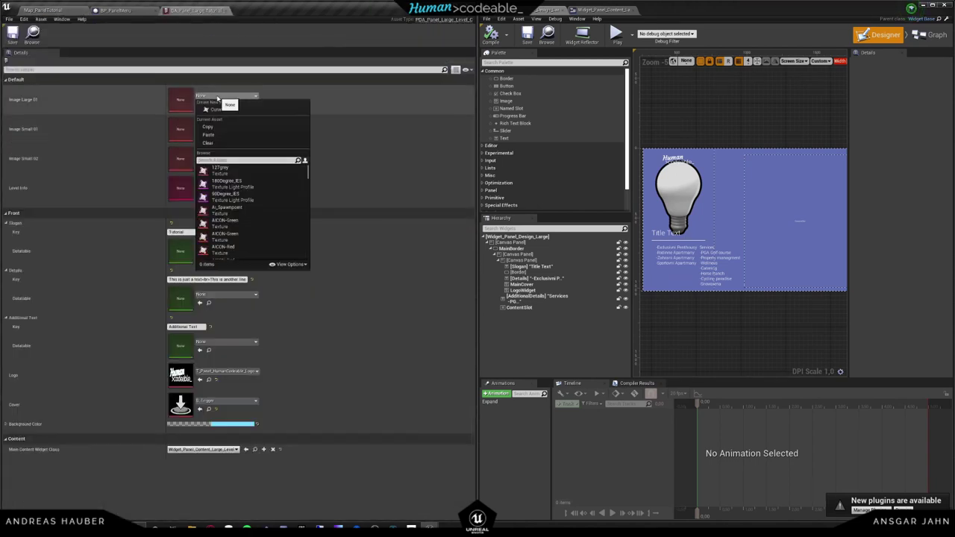
scroll(257, 181, "down", 5)
scroll(252, 218, "down", 6)
left_click(242, 195)
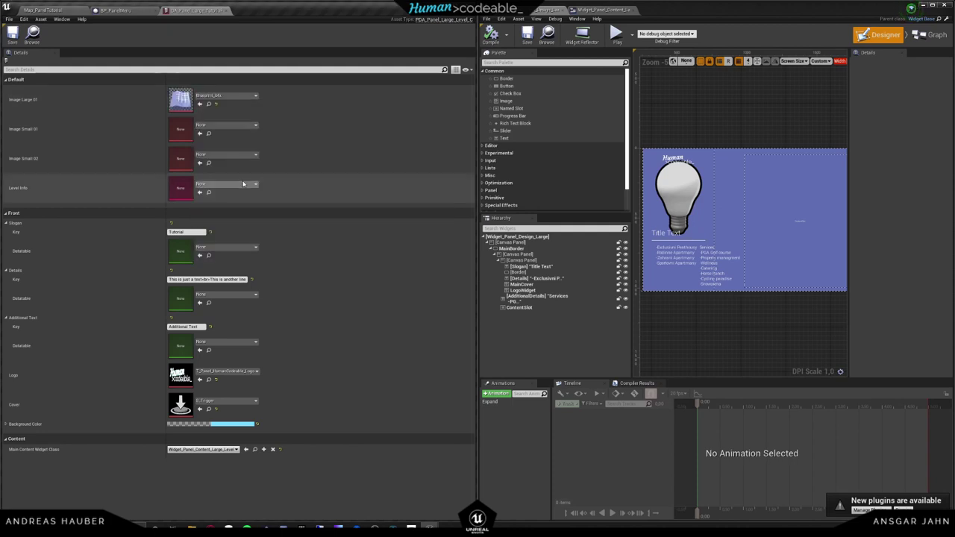
Set Image Small 01 to Spawn_Point and Image Small 02 to S_Ambient_Sound_Non_Loop
left_click(238, 126)
scroll(247, 249, "down", 8)
scroll(252, 250, "down", 10)
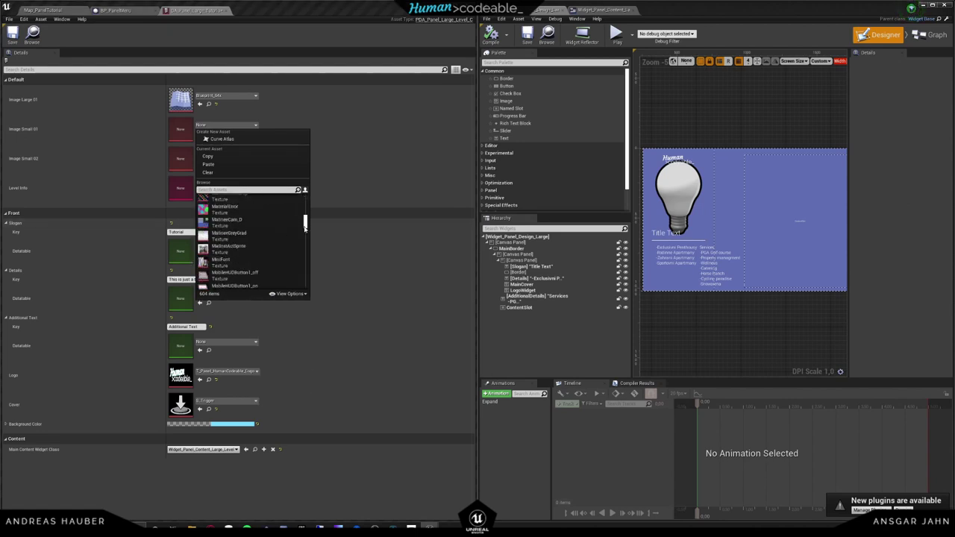
left_click_drag(305, 228, 303, 239)
left_click(250, 223)
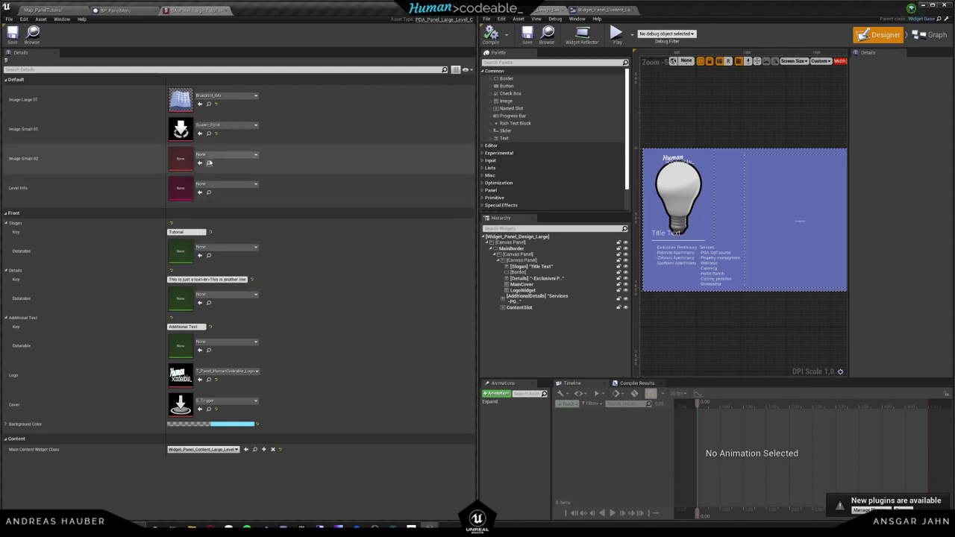
left_click(227, 154)
left_click_drag(304, 233, 304, 258)
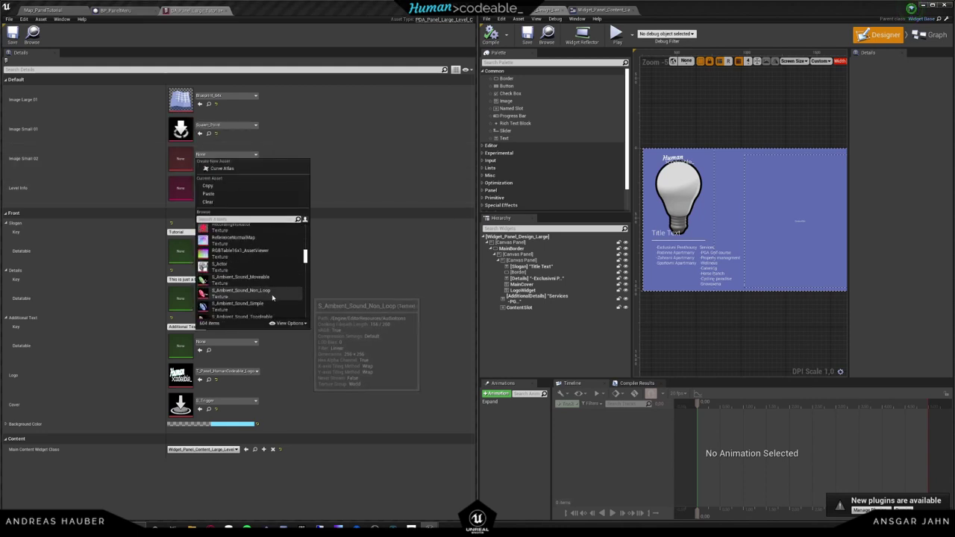
left_click(238, 292)
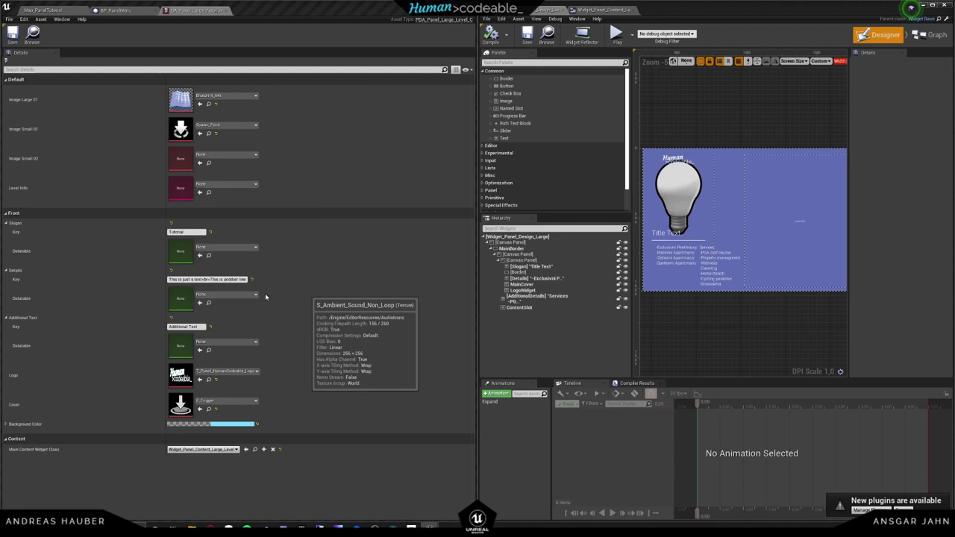
Set Level Info to DA_Level_Demo_GazeView
left_click(228, 185)
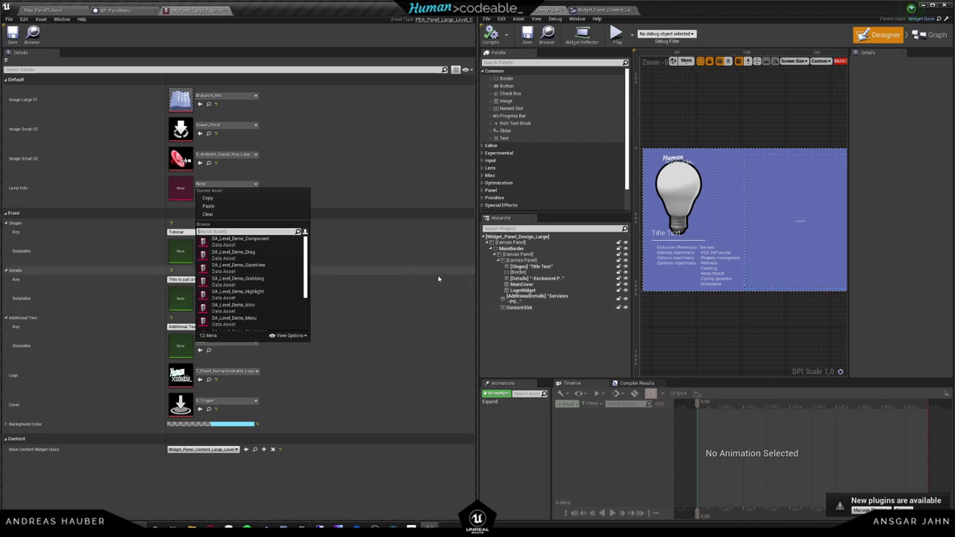
scroll(278, 297, "down", 1)
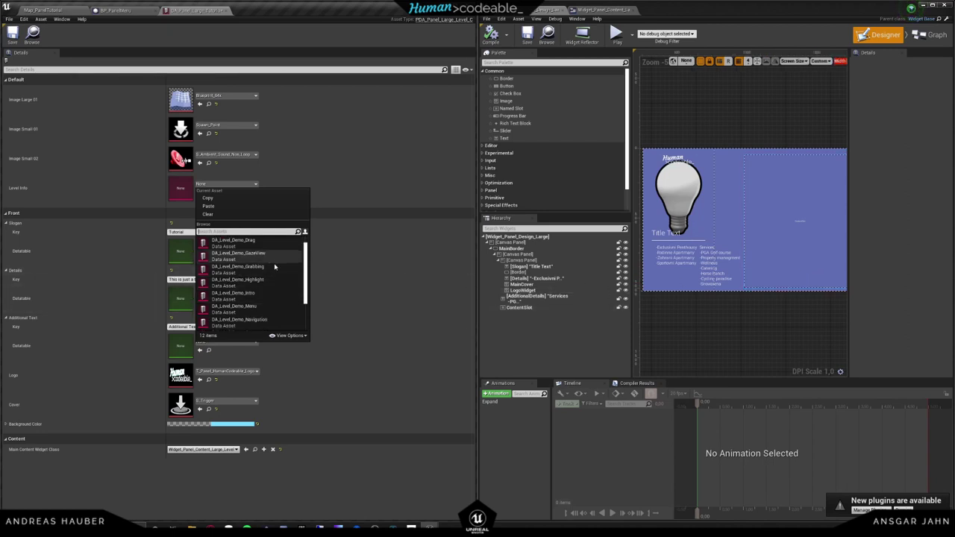
left_click(274, 257)
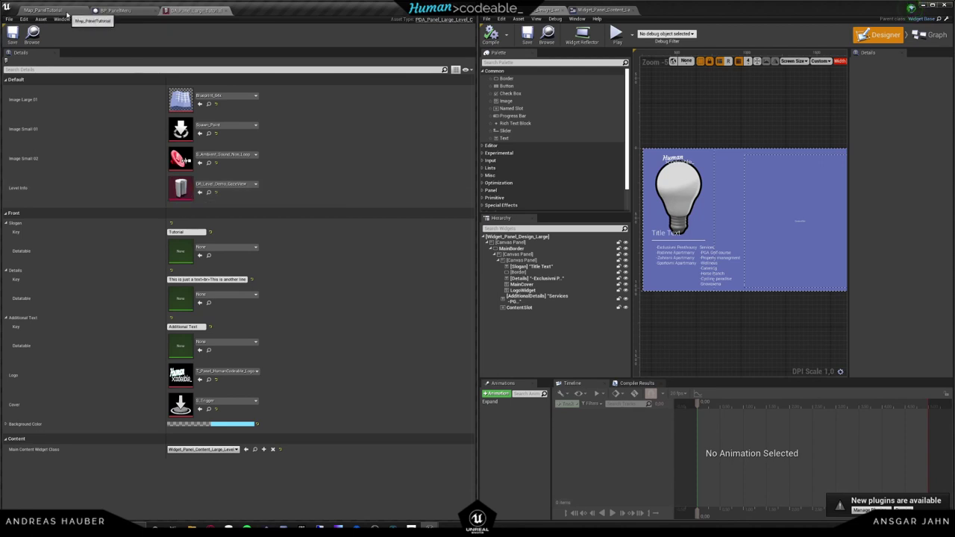
Add DA_Panel_Large_Tutorial as Panels element 3 in BP_PanelMenu
left_click(115, 11)
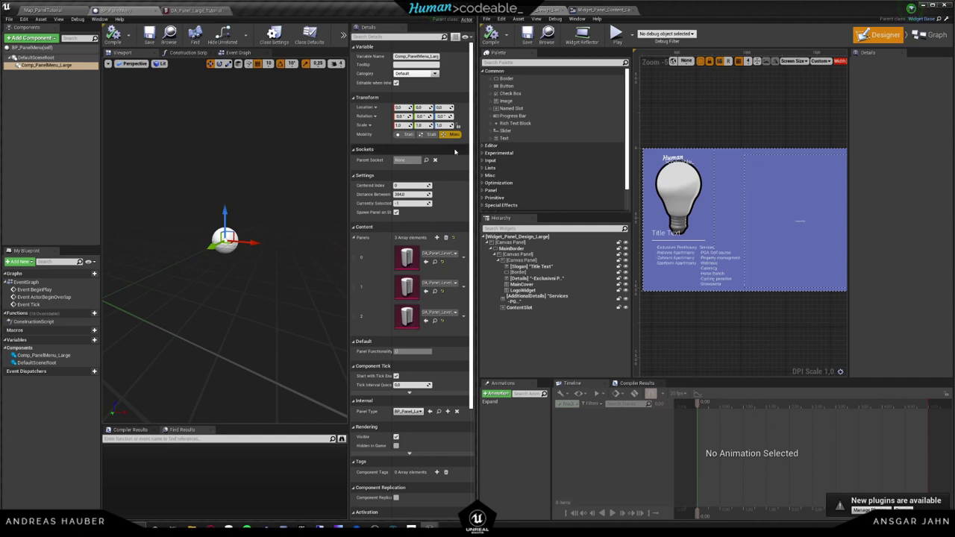
left_click(435, 238)
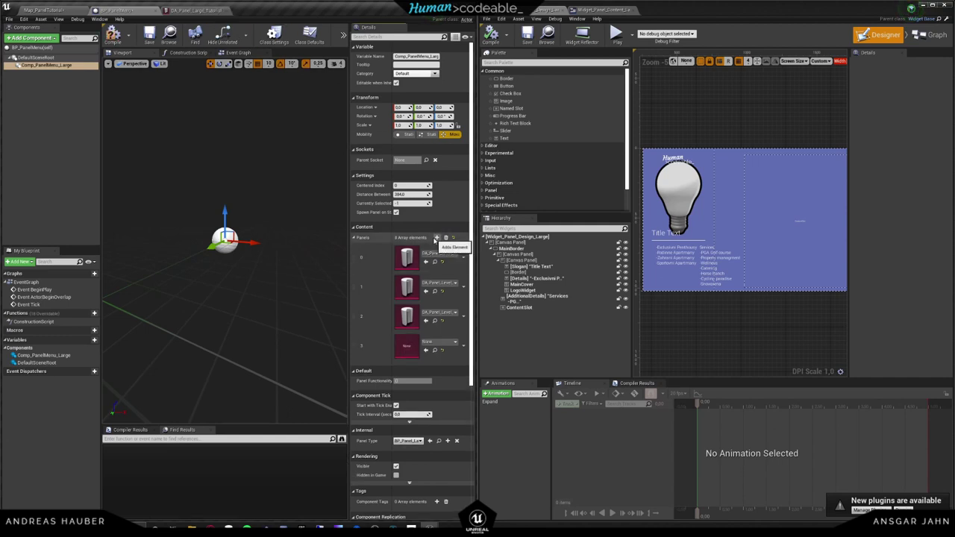
left_click(430, 343)
type("tuto")
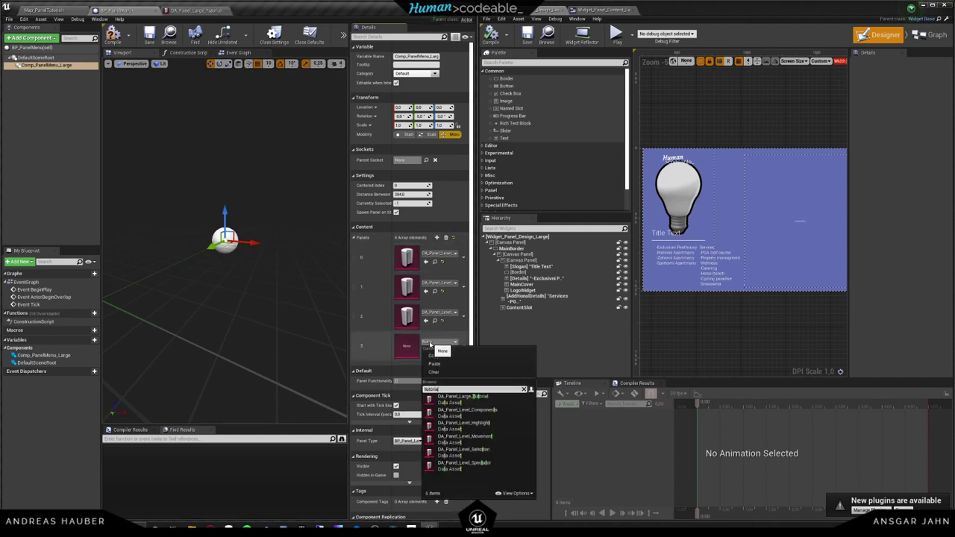
type("rial")
key("Return")
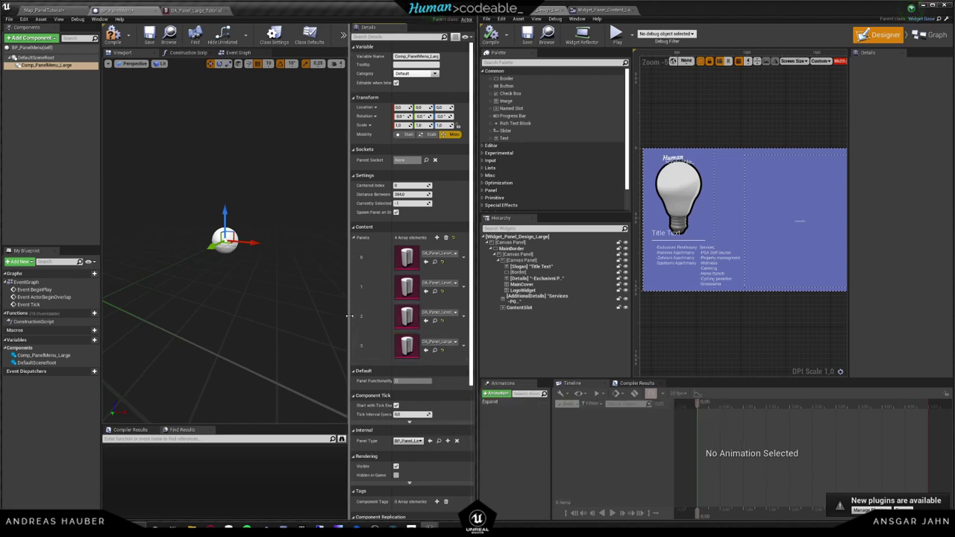
Set Centered Index to 2, compile BP_PanelMenu, and return to Map_PanelTutorial
left_click_drag(348, 319, 305, 320)
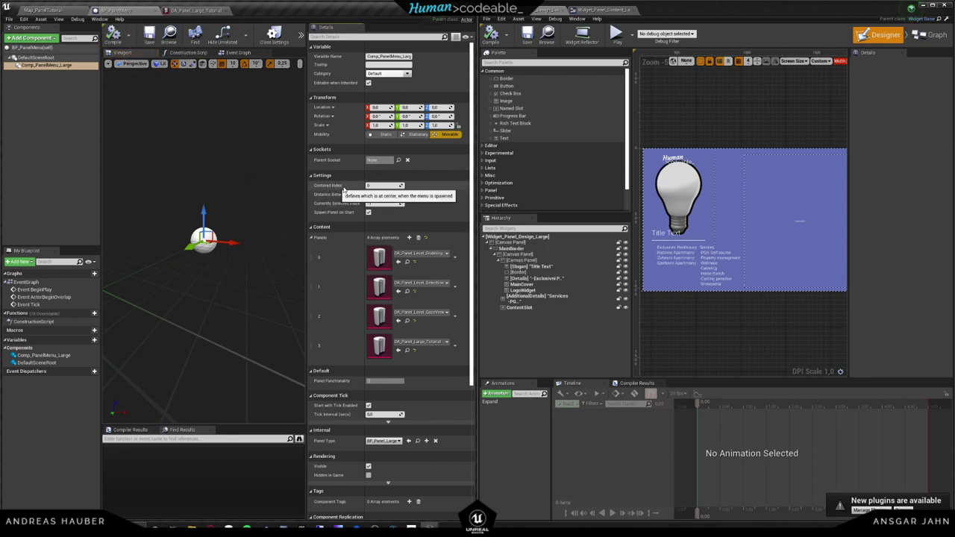
type("2")
key("Return")
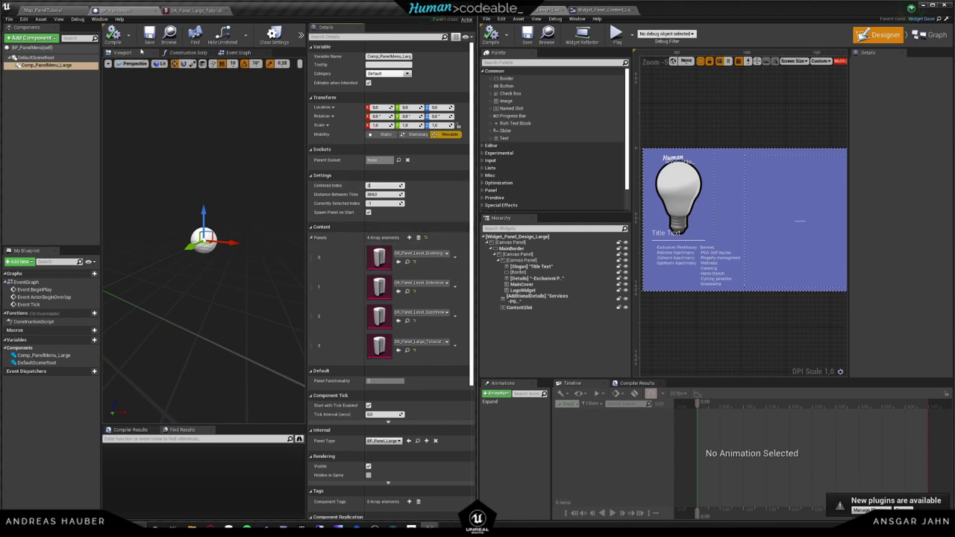
left_click(114, 35)
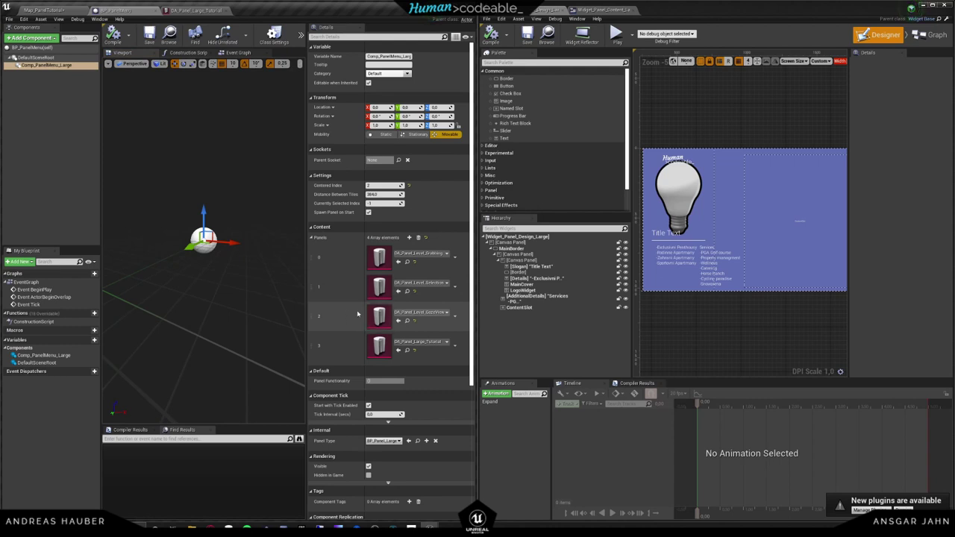
left_click(52, 9)
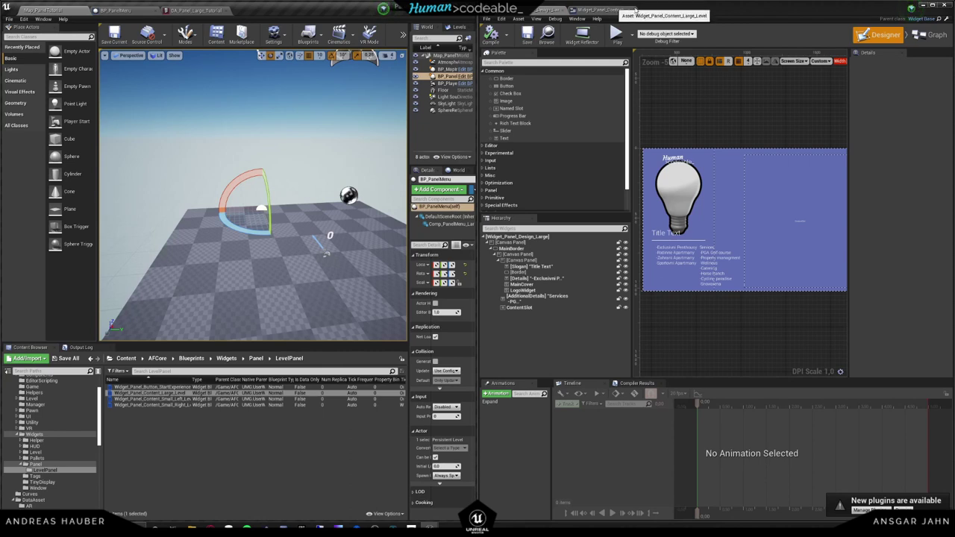
Widen the level editor and start a Play-in-editor session of the level
left_click_drag(477, 113, 678, 113)
left_click(474, 31)
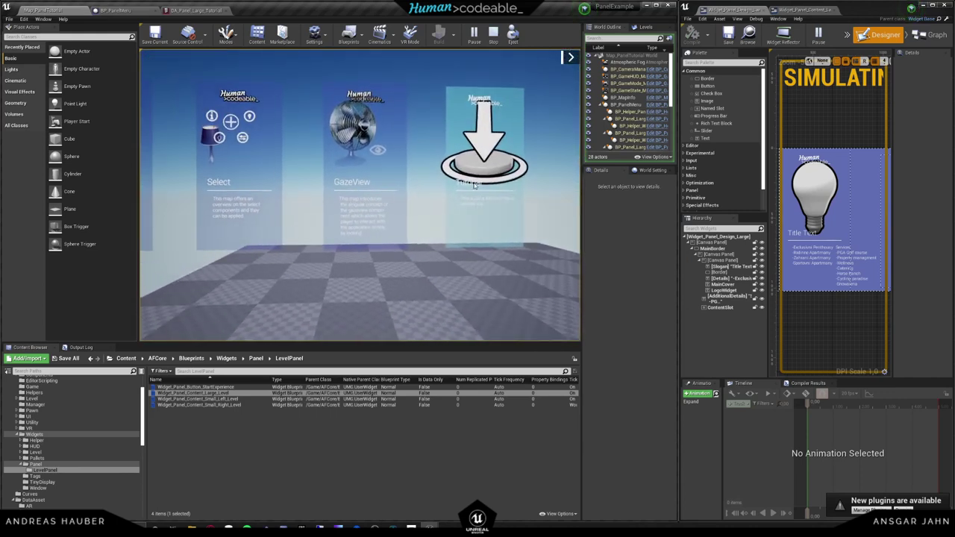
key("shift+F1")
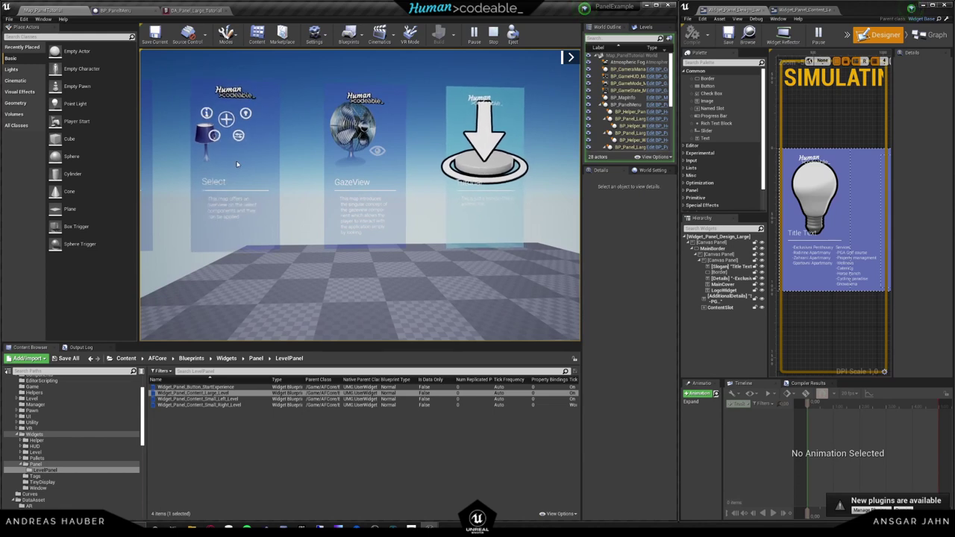
left_click(568, 176)
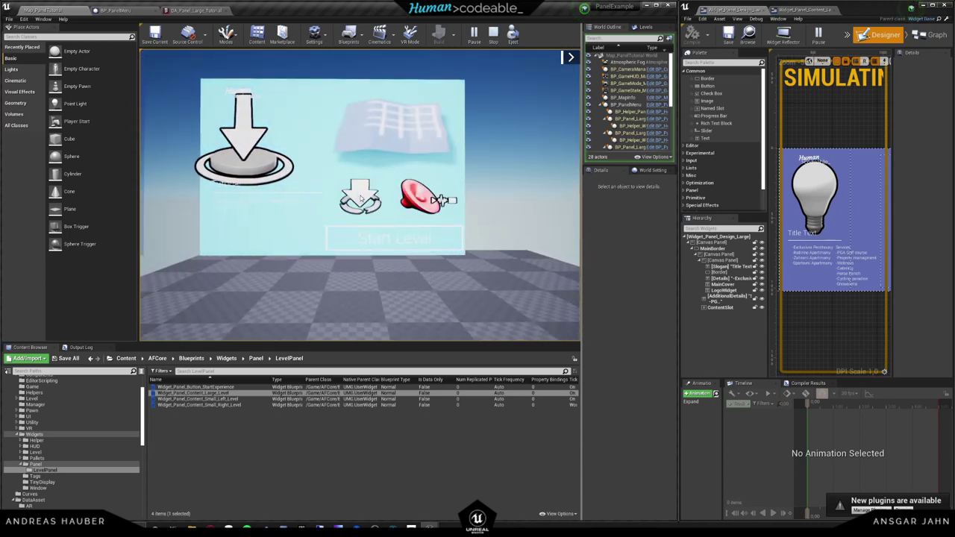
left_click(386, 113)
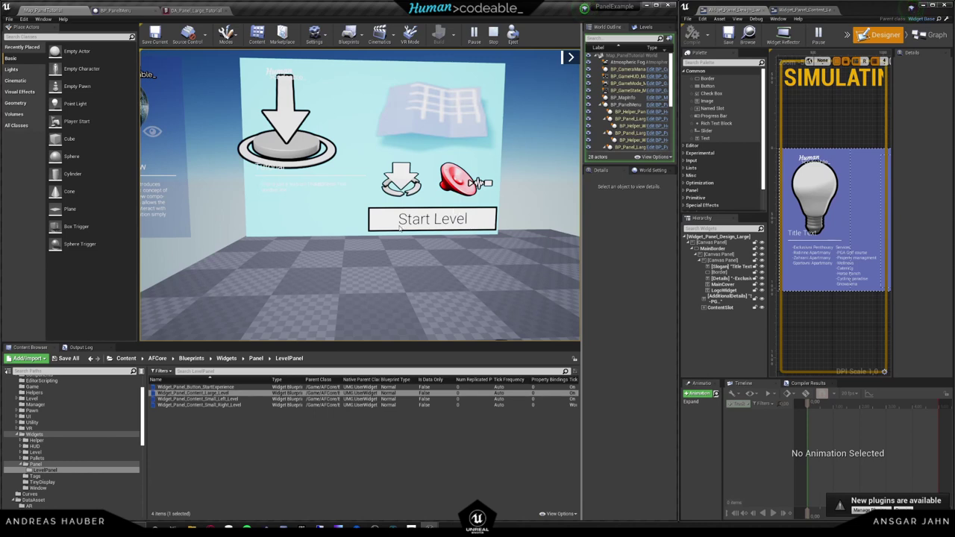
Press Start Level on the light-blue tutorial panel, then end the play session
left_click(428, 227)
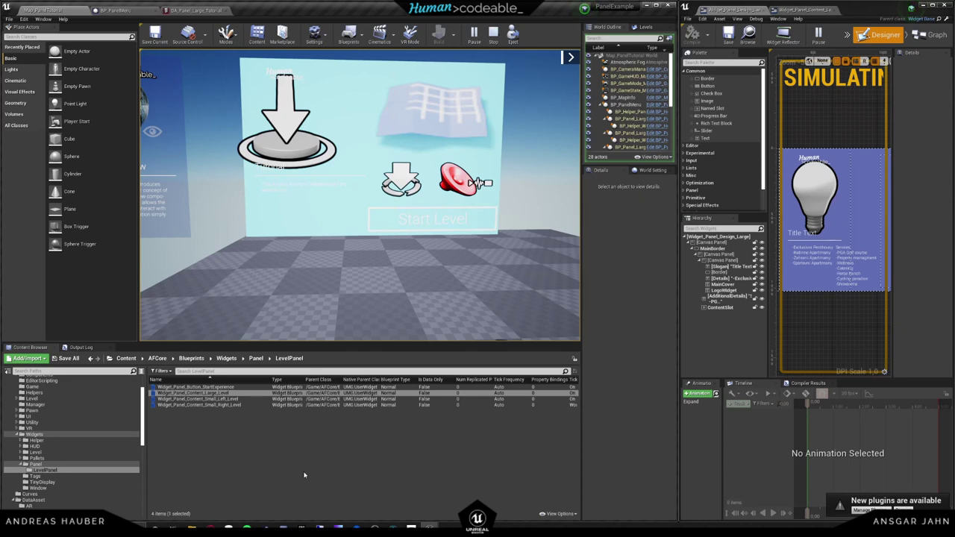
left_click(436, 226)
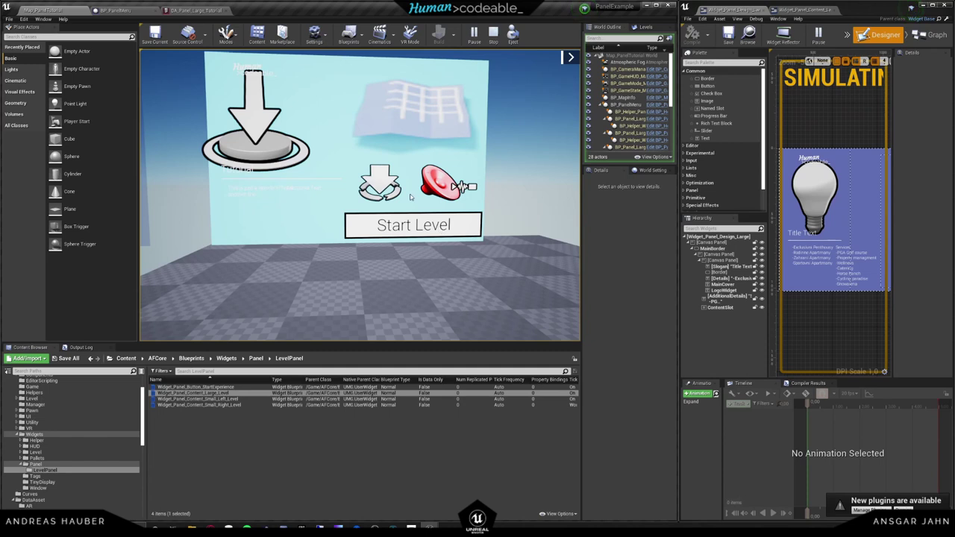
left_click(415, 222)
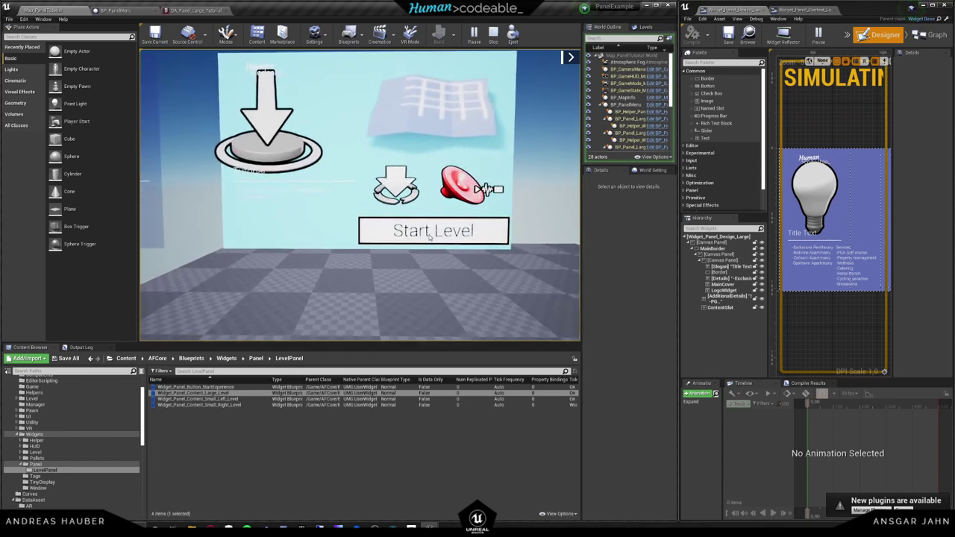
left_click(429, 236)
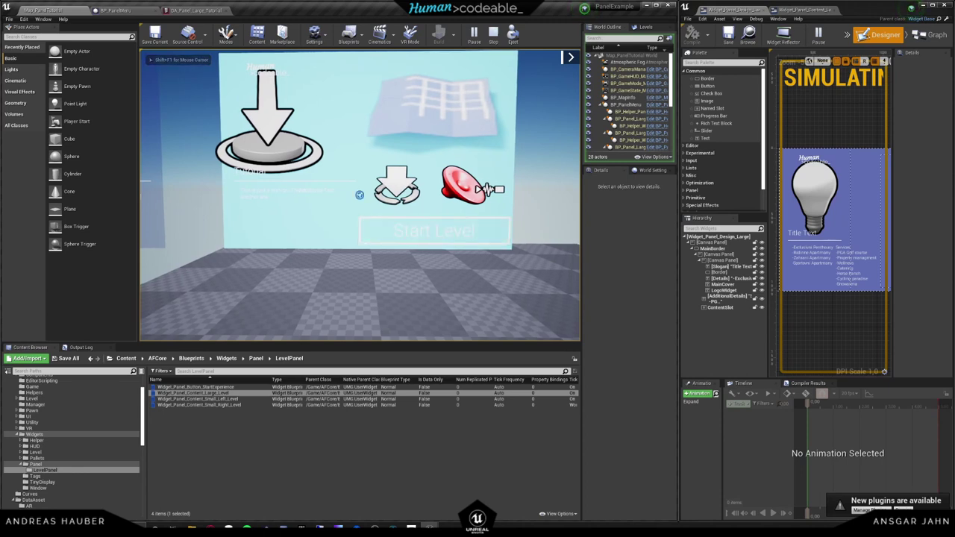
key("Escape")
scroll(357, 224, "down", 6)
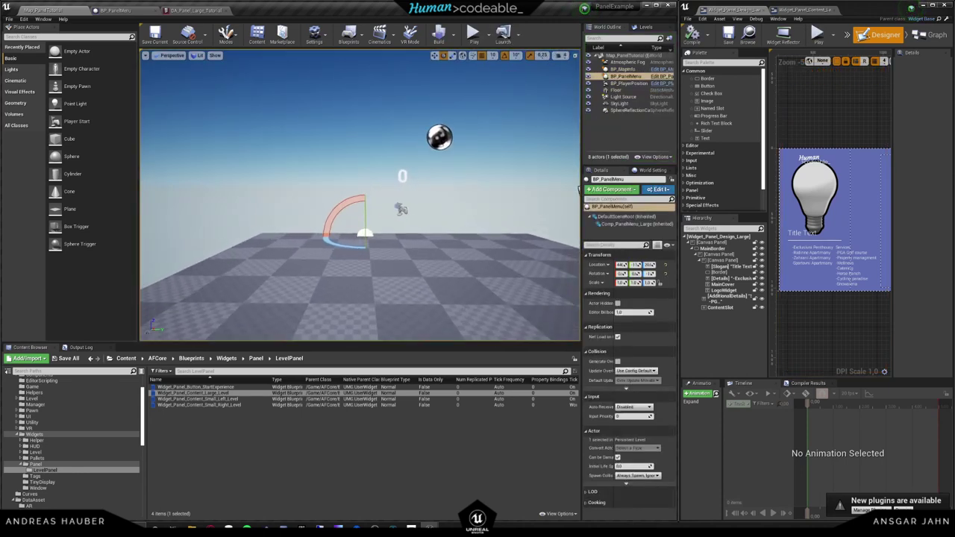
Open the BP_PanelMenu blueprint and go to its Event Graph
left_click(264, 419)
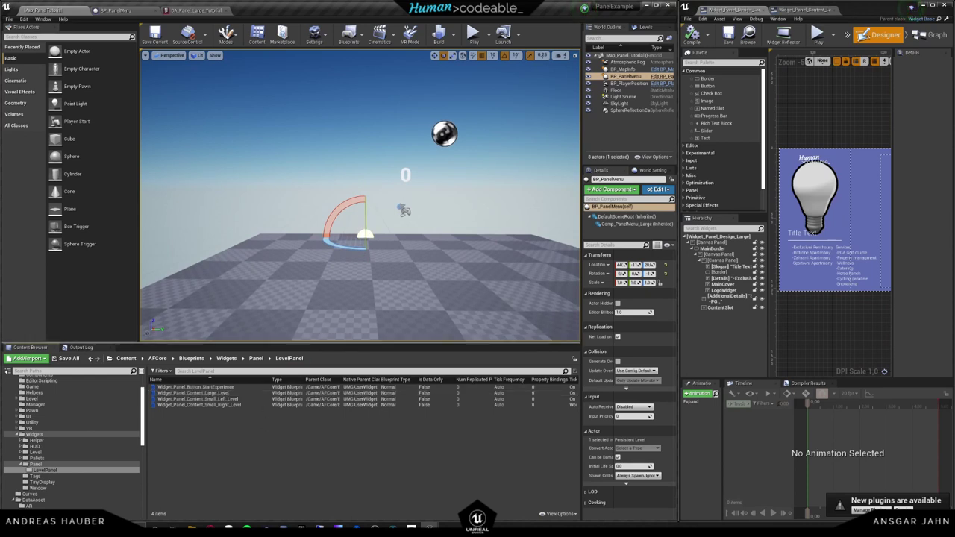
scroll(404, 211, "up", 5)
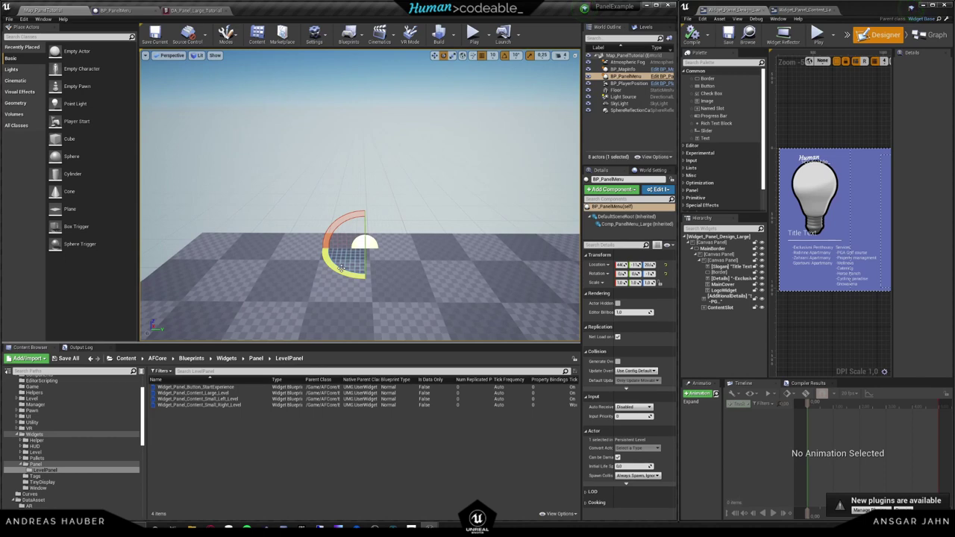
left_click(653, 78)
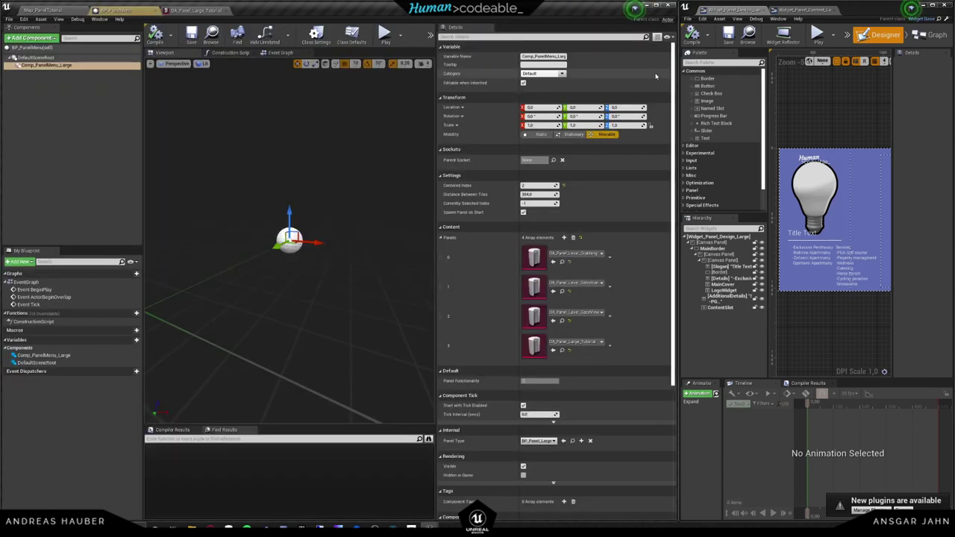
left_click(267, 57)
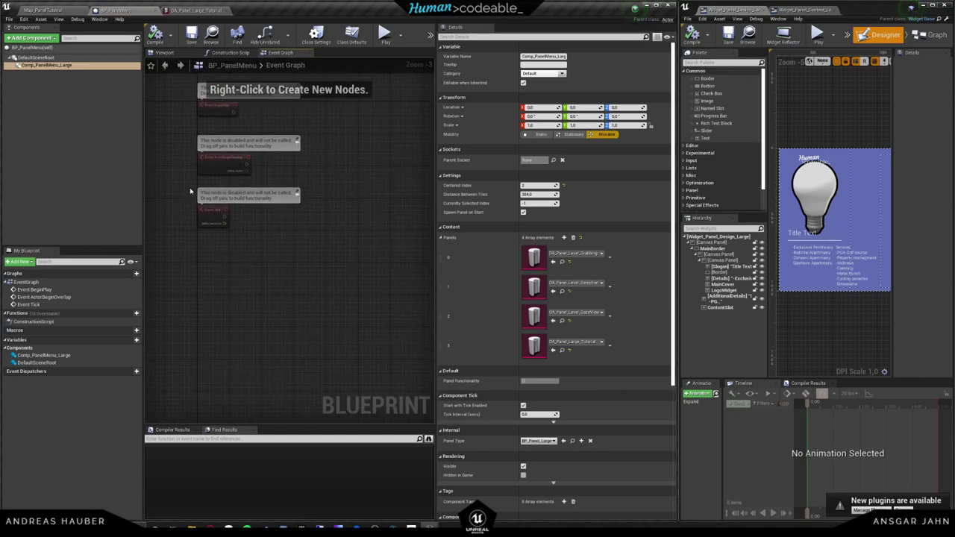
scroll(190, 193, "down", 2)
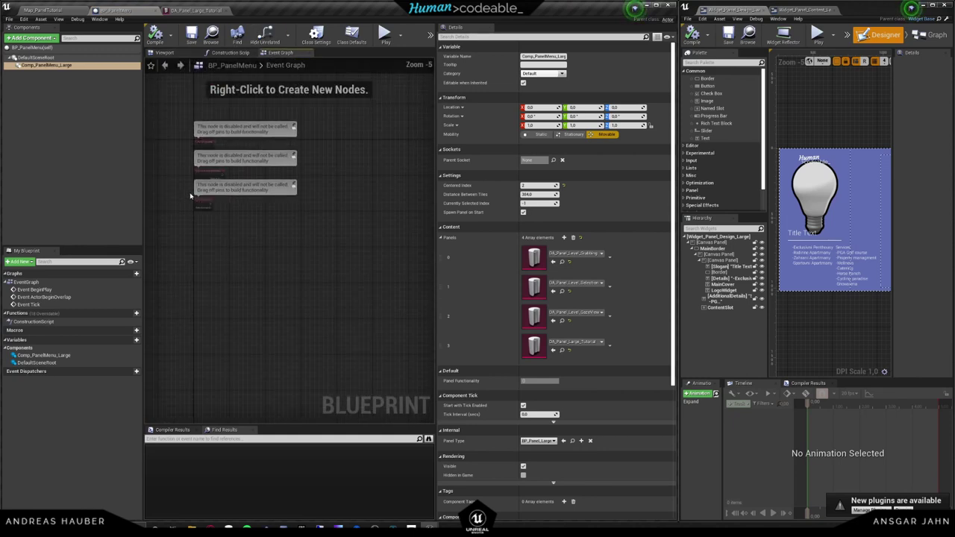
Add a Panel Functionality event node for the Comp_PanelMenu_Large component
left_click(58, 68)
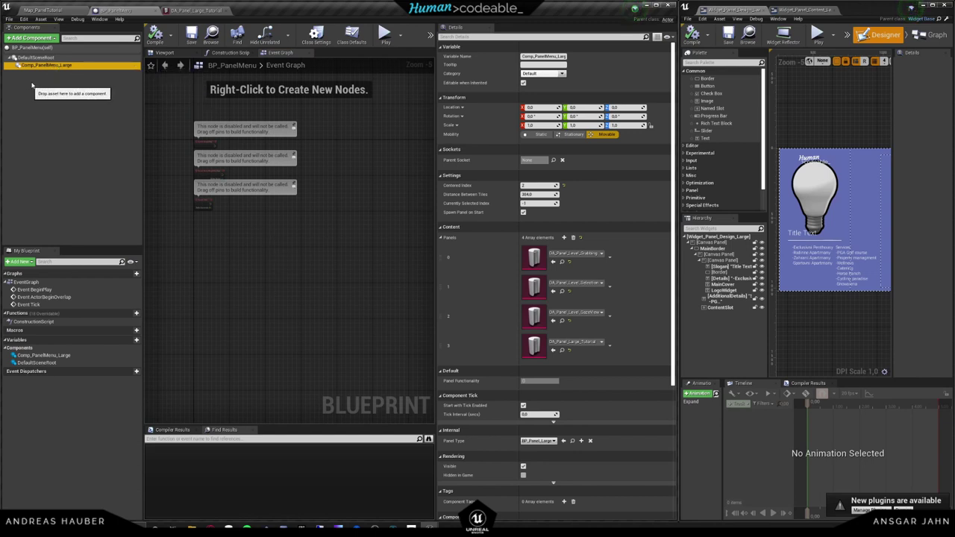
right_click(46, 67)
mouse_move(56, 79)
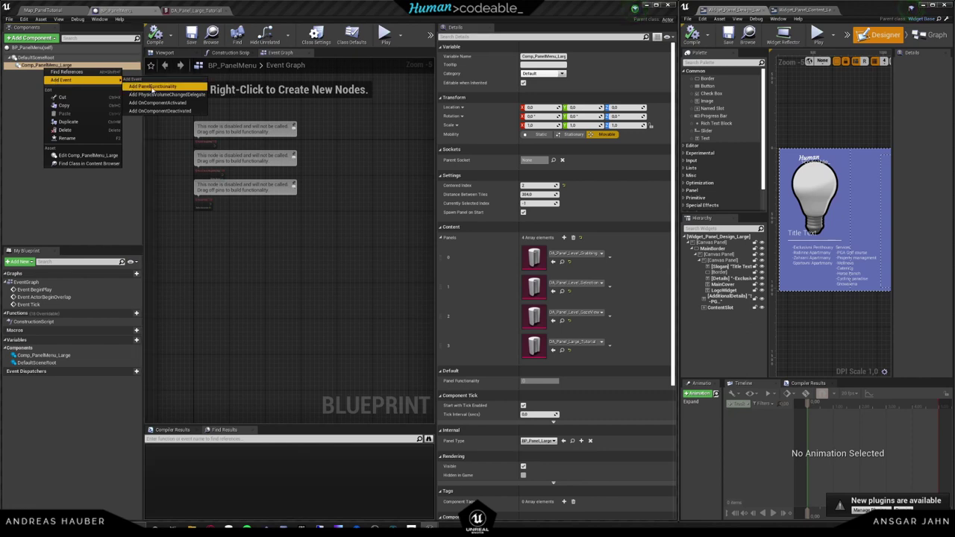
left_click(152, 87)
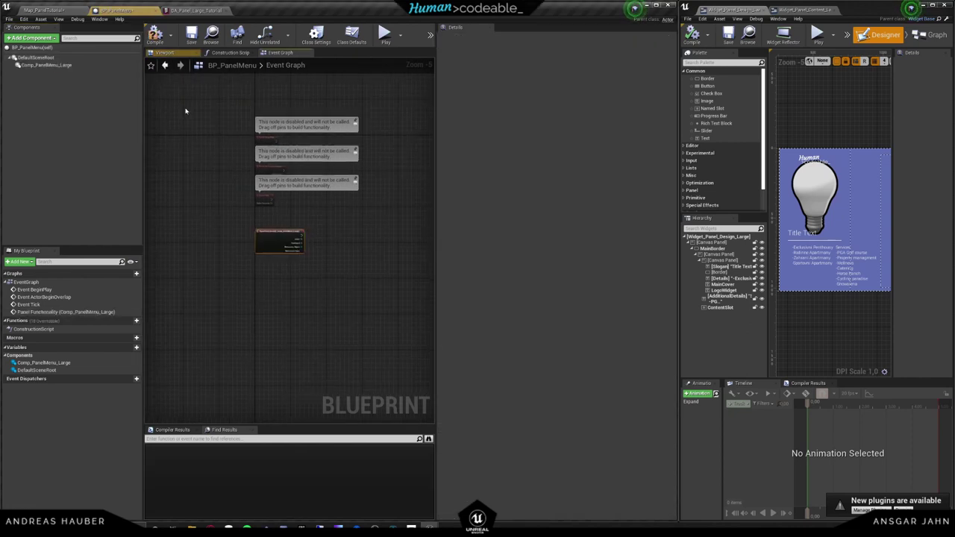
left_click(282, 264)
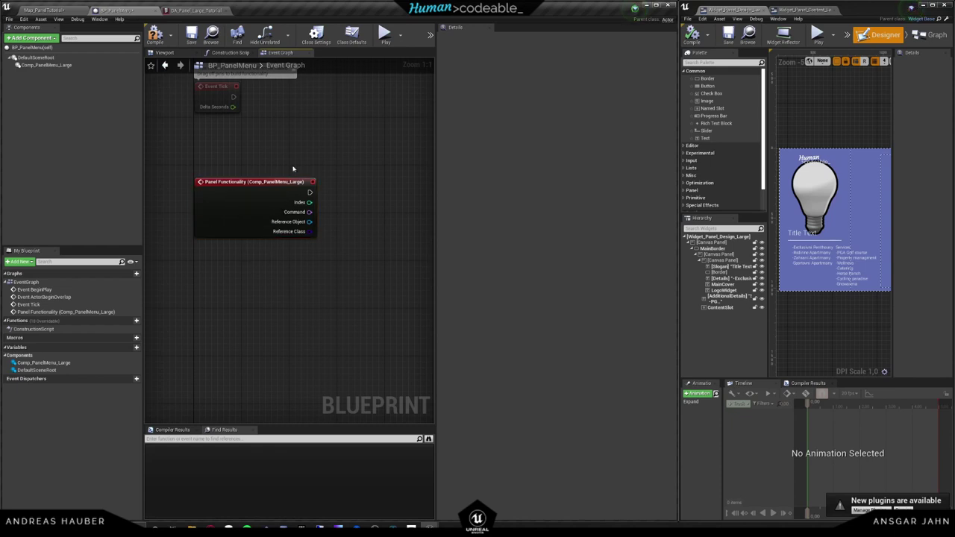